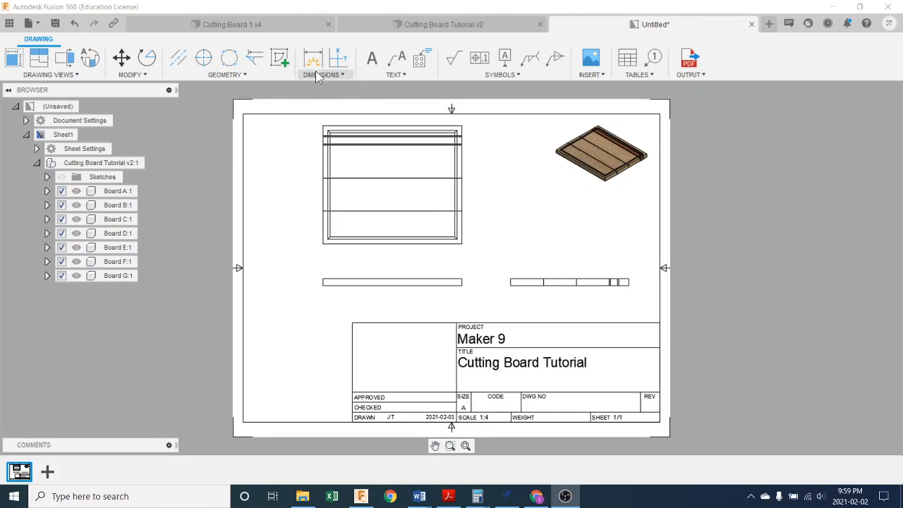
- Add a linear dimension for the board's thickness at the left end of the front view
{"action": "left_click", "coordinate": [317, 75]}
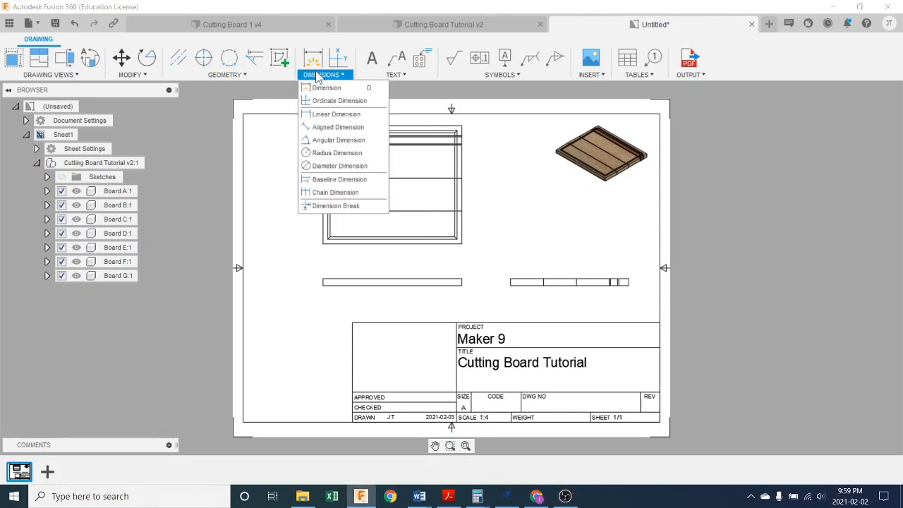
{"action": "left_click", "coordinate": [351, 115]}
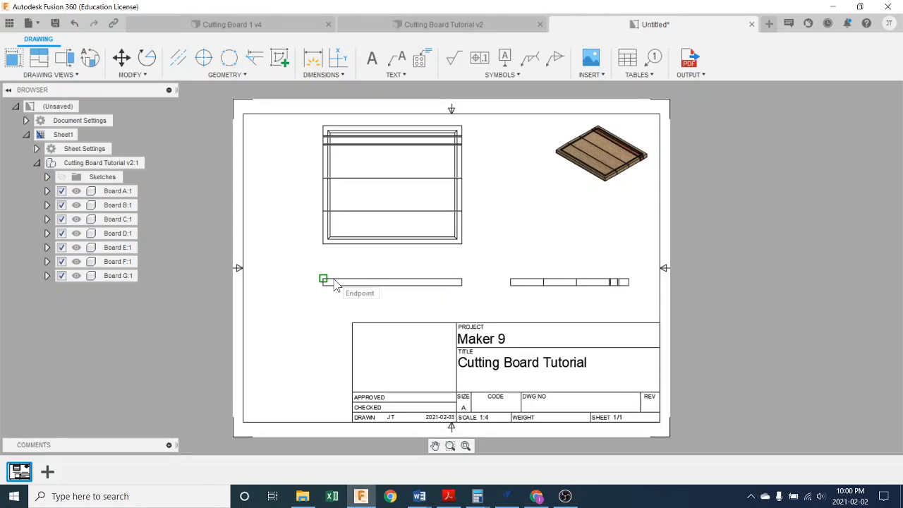
{"action": "scroll", "coordinate": [324, 281], "scroll_direction": "down", "scroll_amount": 3}
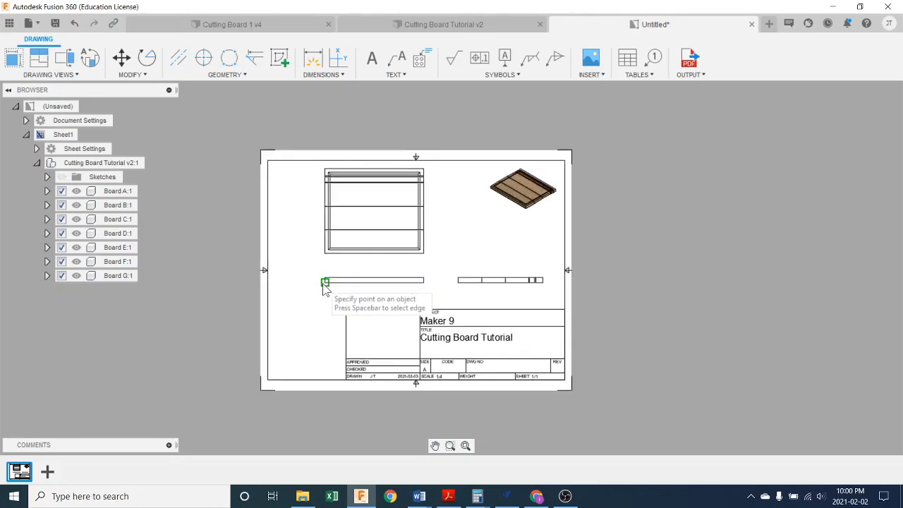
{"action": "scroll", "coordinate": [324, 286], "scroll_direction": "up", "scroll_amount": 5}
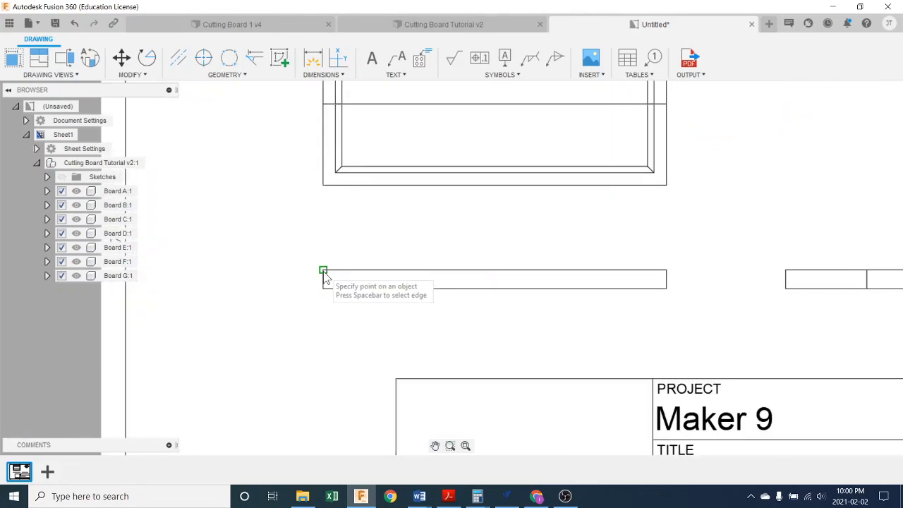
{"action": "left_click", "coordinate": [325, 273]}
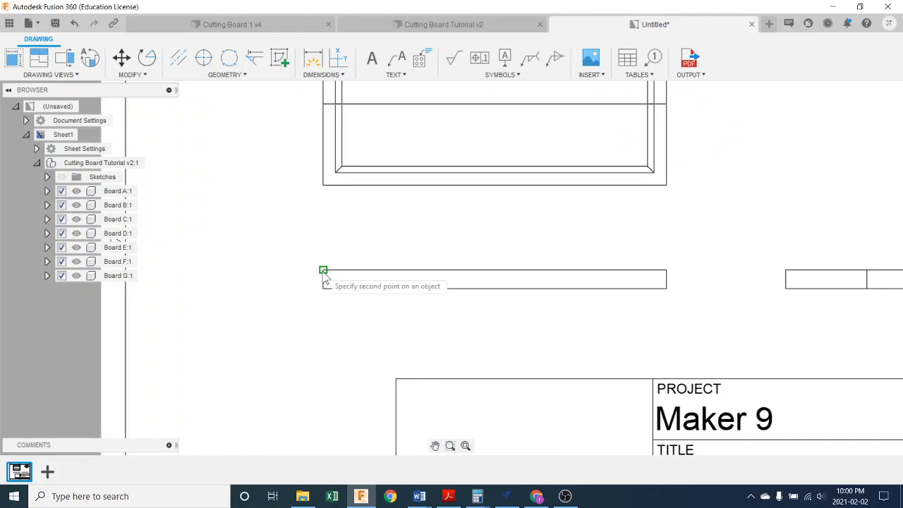
{"action": "left_click", "coordinate": [322, 288]}
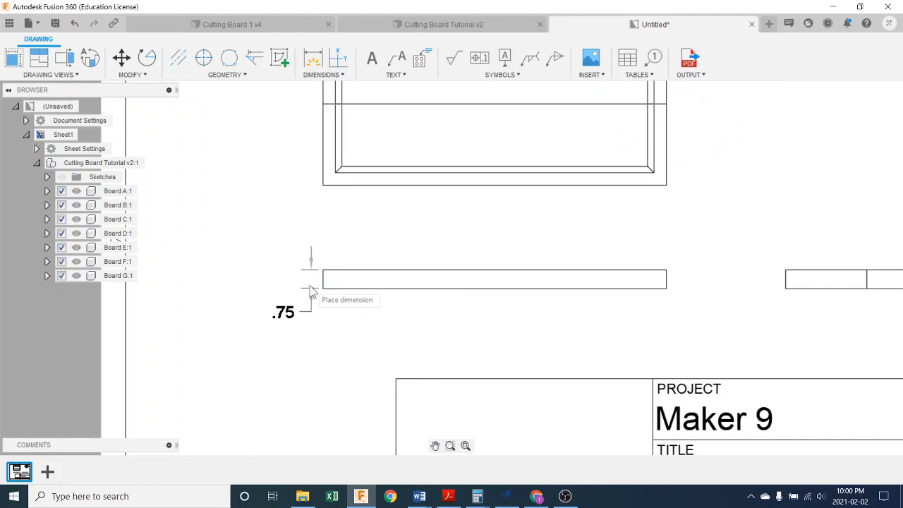
{"action": "left_click", "coordinate": [294, 293]}
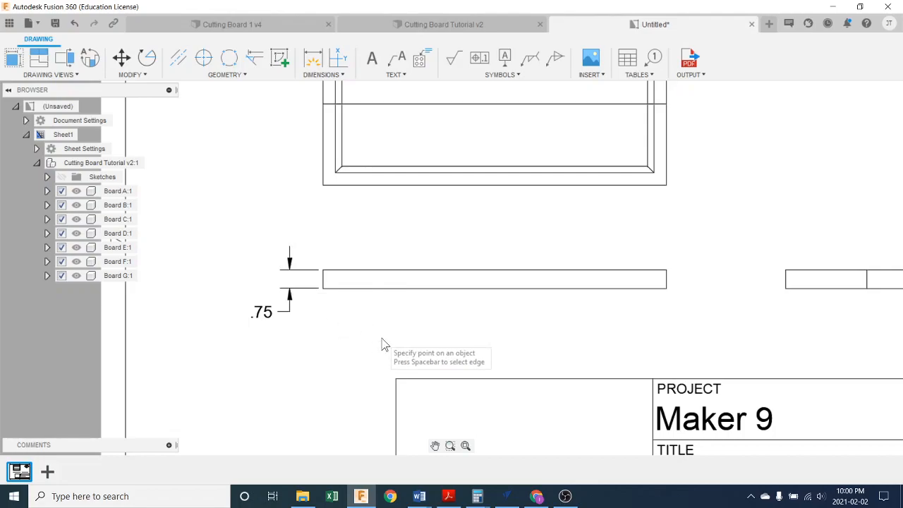
- Set the dimension format in the drawing's document settings to Fractional
{"action": "scroll", "coordinate": [384, 345], "scroll_direction": "down", "scroll_amount": 1}
{"action": "scroll", "coordinate": [381, 345], "scroll_direction": "down", "scroll_amount": 1}
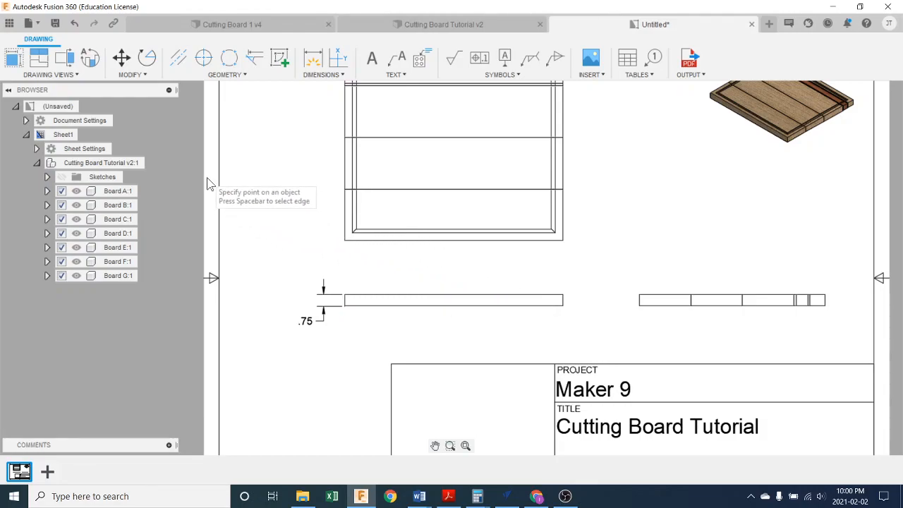
{"action": "left_click", "coordinate": [295, 316]}
{"action": "scroll", "coordinate": [553, 284], "scroll_direction": "down", "scroll_amount": 1}
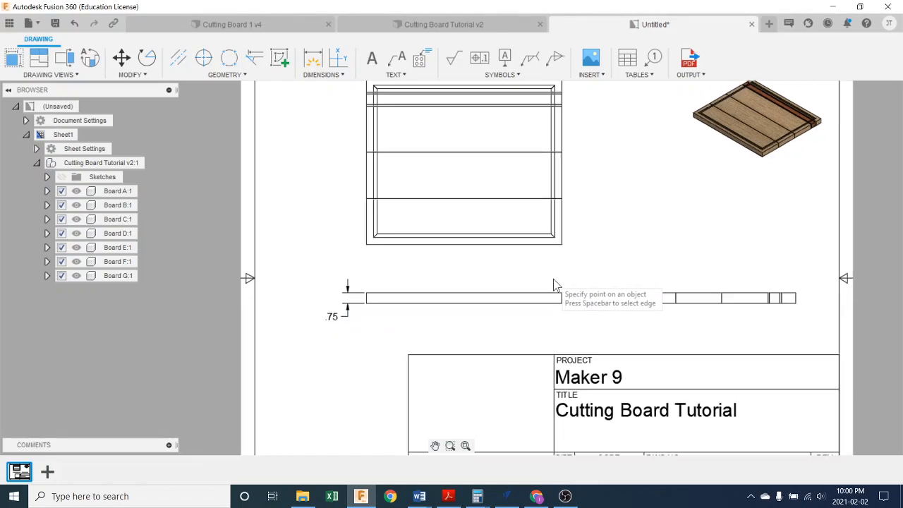
{"action": "middle_click_drag", "start_coordinate": [560, 264], "coordinate": [553, 285]}
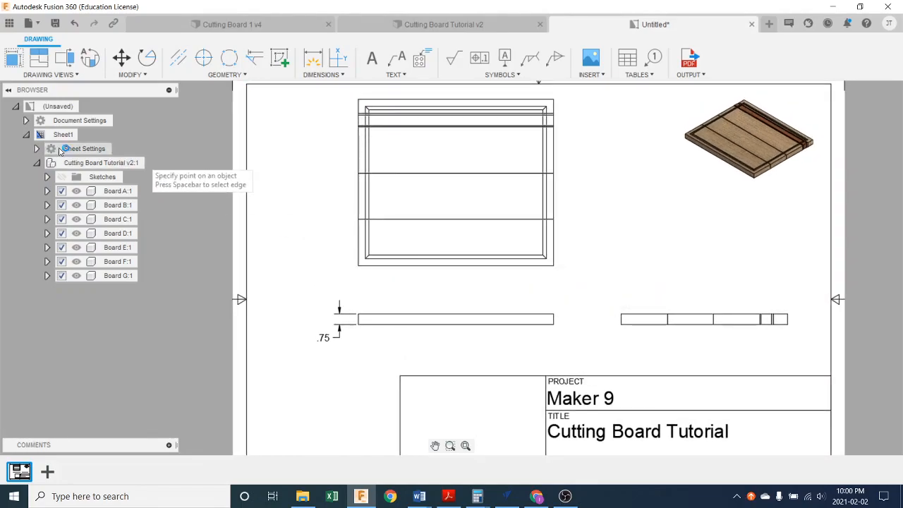
{"action": "left_click", "coordinate": [26, 121]}
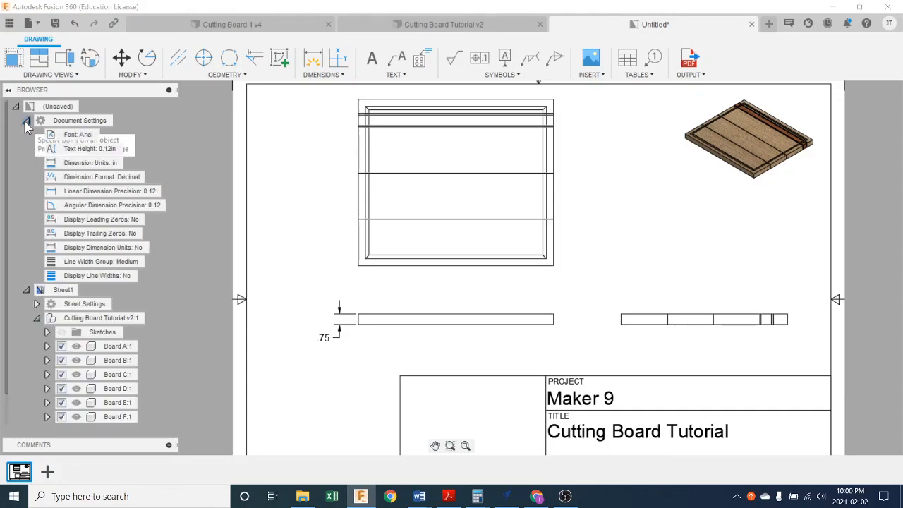
{"action": "mouse_move", "coordinate": [89, 177]}
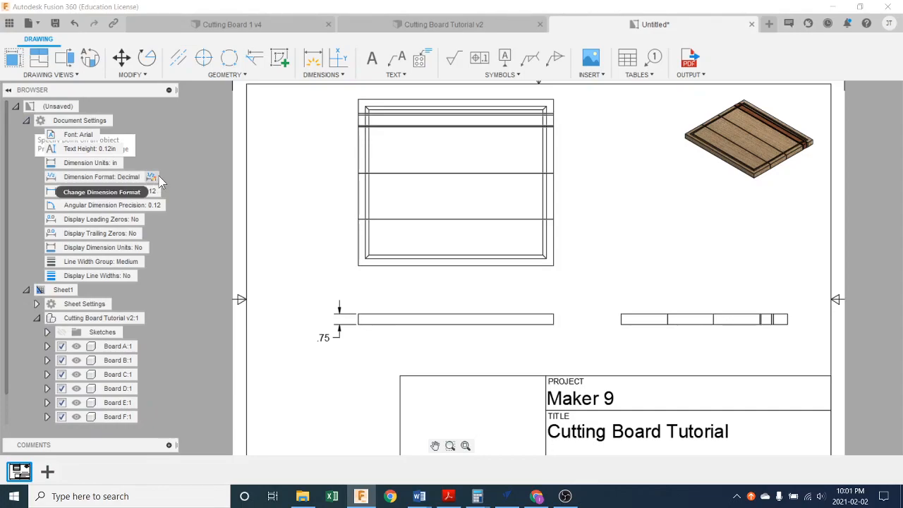
{"action": "mouse_move", "coordinate": [127, 162]}
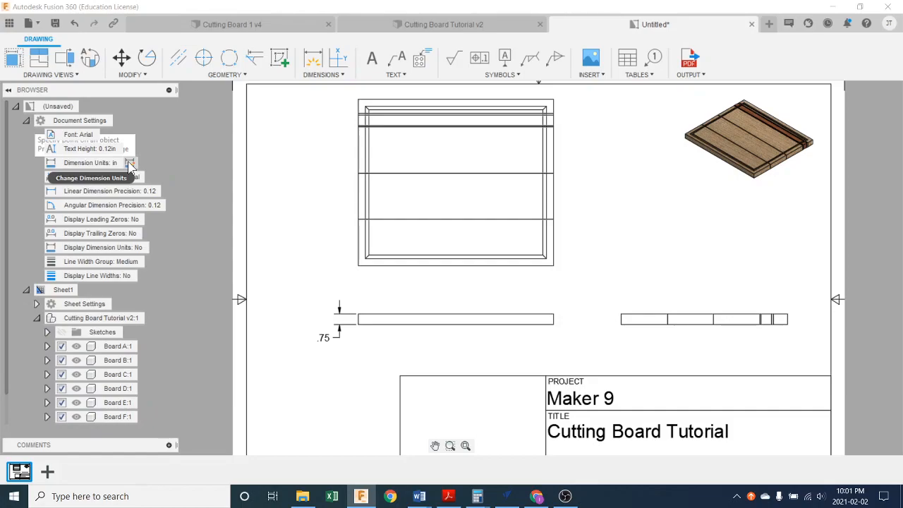
{"action": "left_click", "coordinate": [130, 162]}
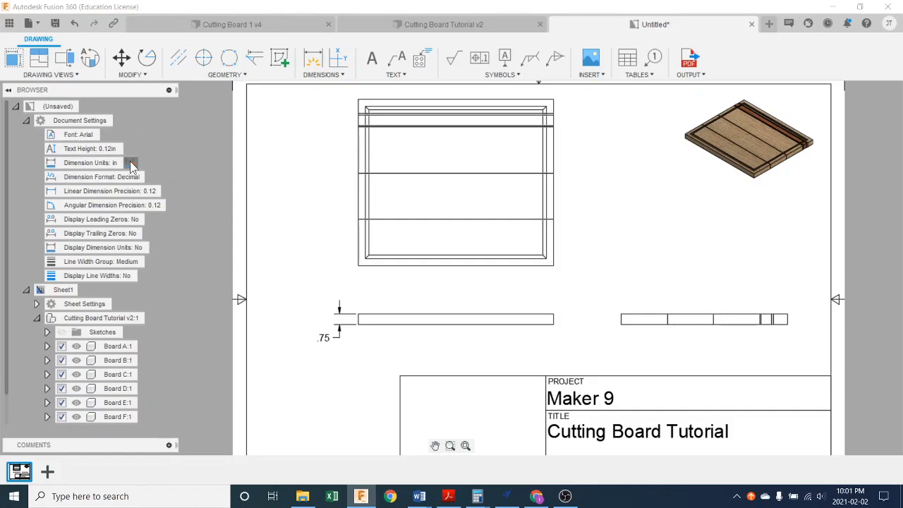
{"action": "left_click_drag", "start_coordinate": [838, 96], "coordinate": [795, 71]}
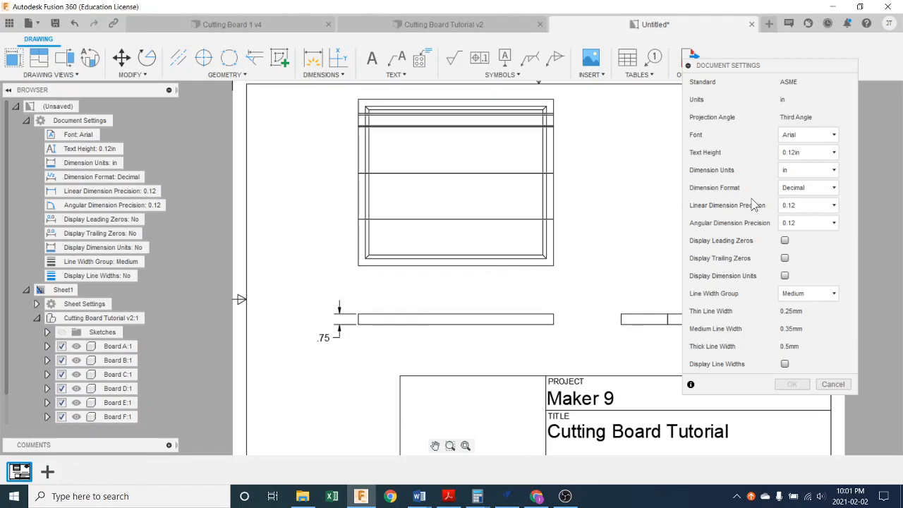
{"action": "left_click", "coordinate": [788, 188]}
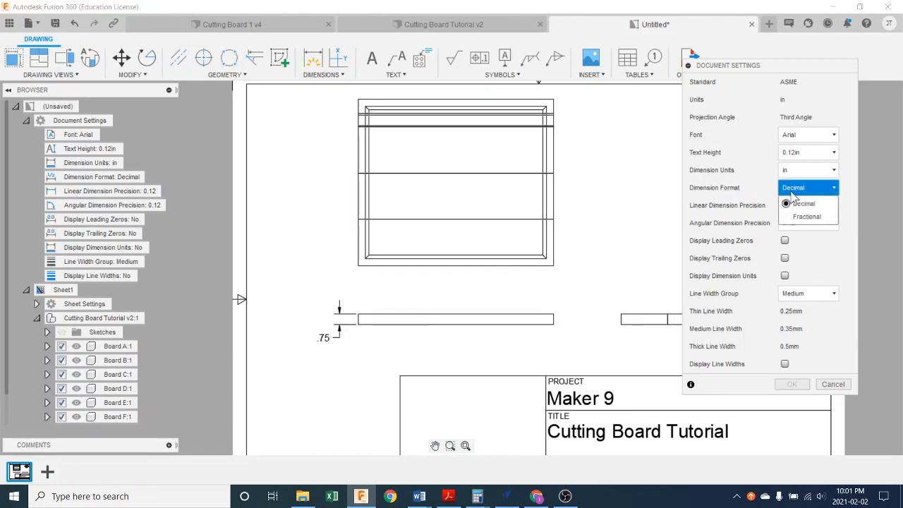
{"action": "left_click", "coordinate": [806, 216]}
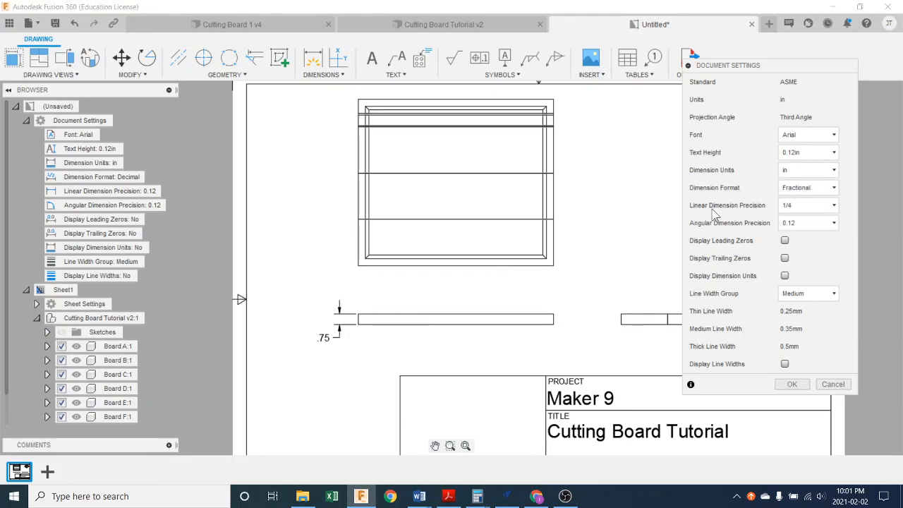
- Set the linear dimension precision to 1/16 and apply the document settings
{"action": "left_click", "coordinate": [805, 209]}
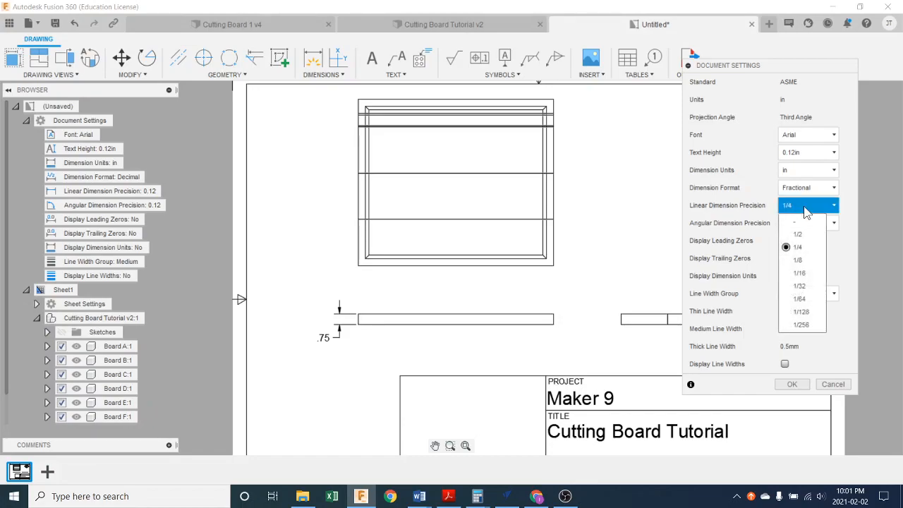
{"action": "left_click", "coordinate": [803, 273]}
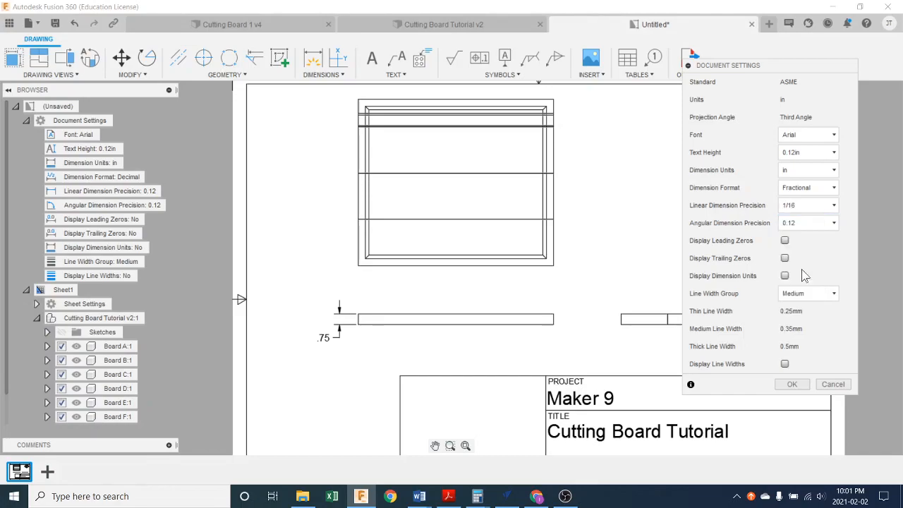
{"action": "left_click", "coordinate": [791, 384]}
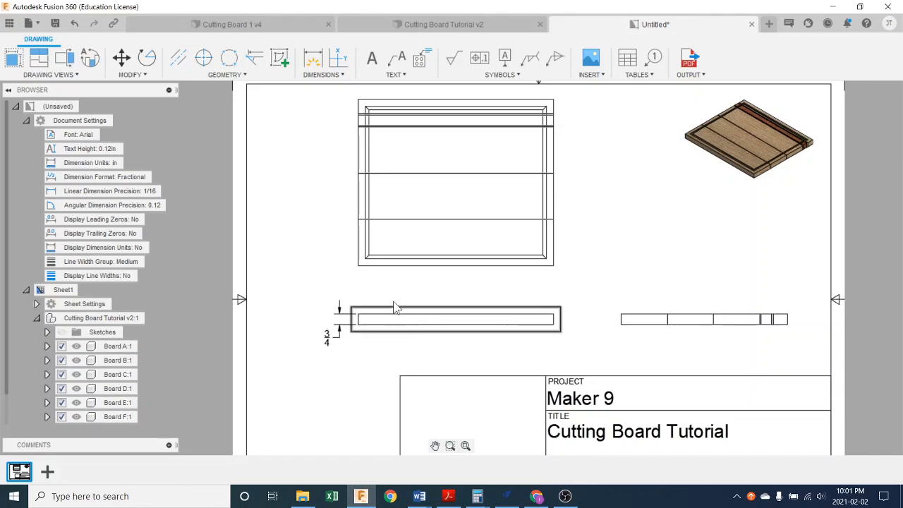
- Add a linear dimension for the cutting board's overall length below the top view
{"action": "middle_click_drag", "start_coordinate": [421, 276], "coordinate": [440, 304]}
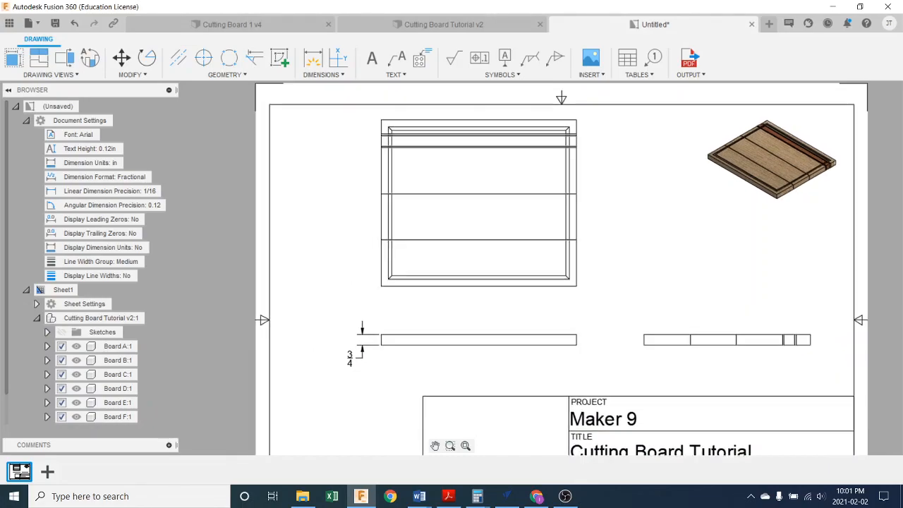
{"action": "left_click", "coordinate": [314, 73]}
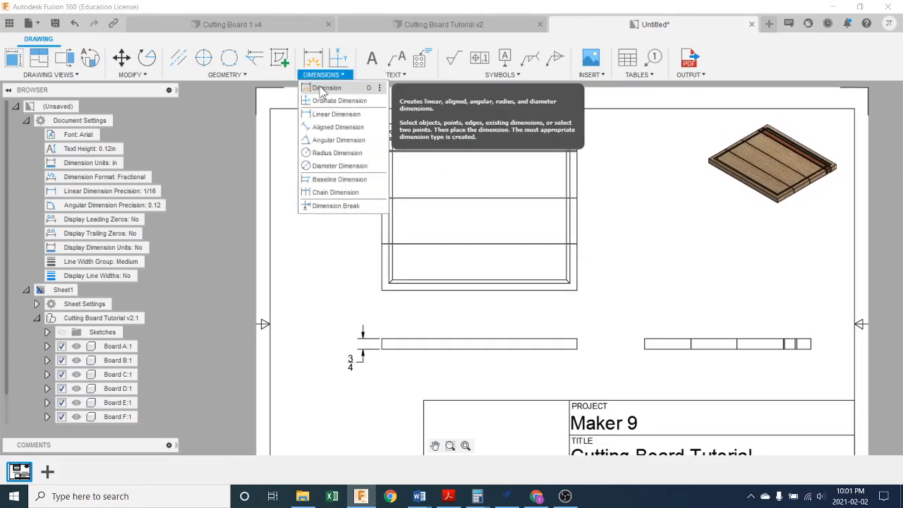
{"action": "left_click", "coordinate": [334, 114]}
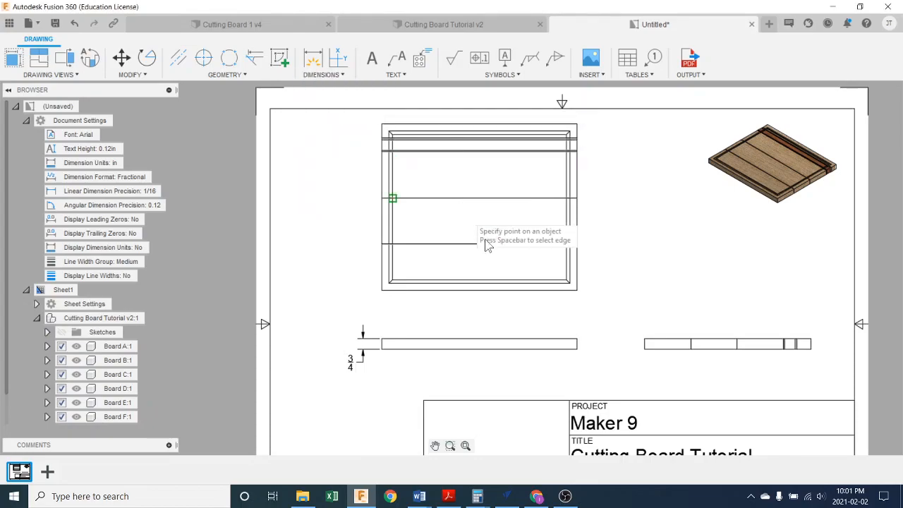
{"action": "middle_click_drag", "start_coordinate": [561, 306], "coordinate": [560, 315]}
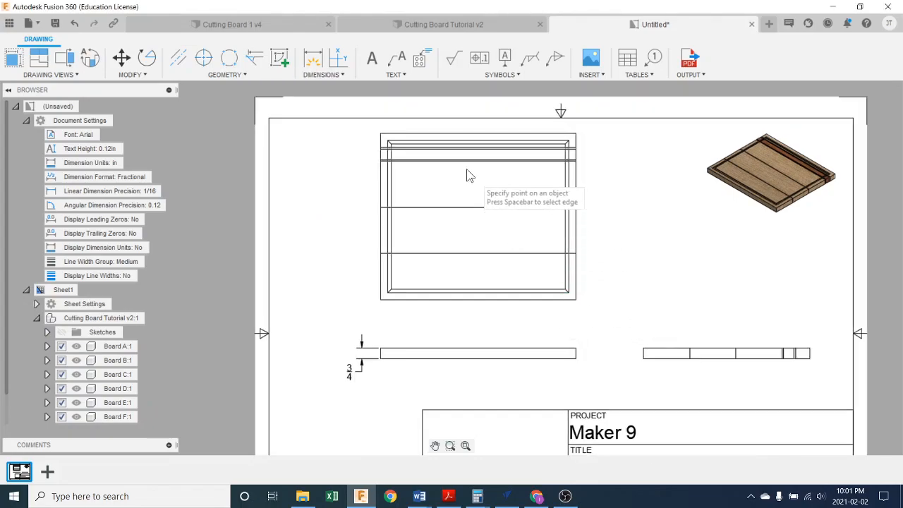
{"action": "left_click", "coordinate": [381, 299]}
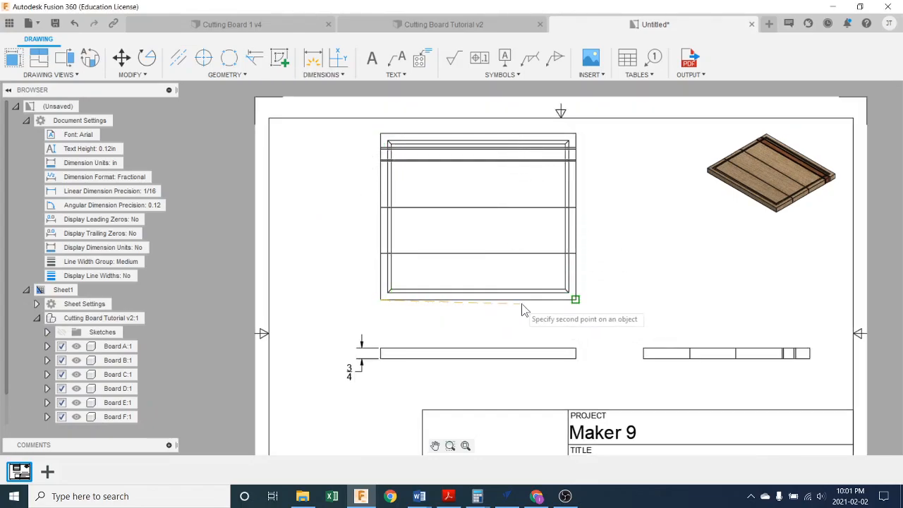
{"action": "left_click", "coordinate": [575, 299]}
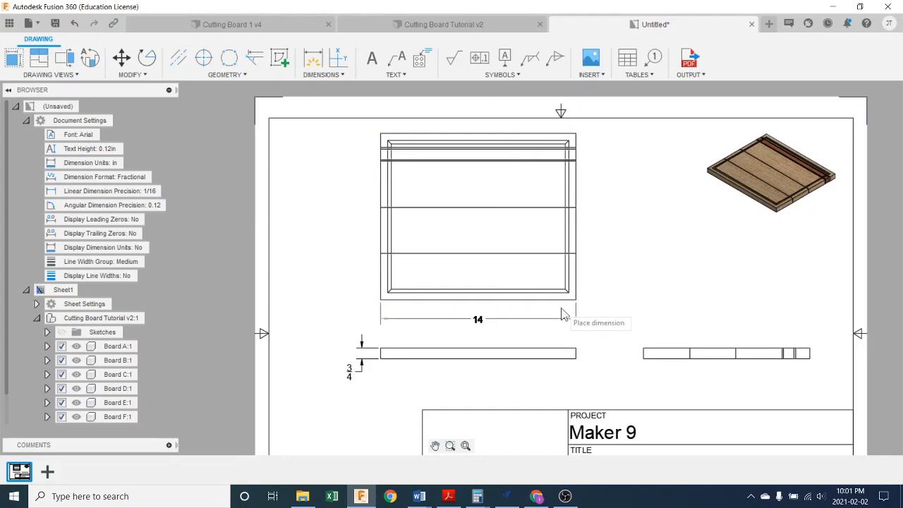
{"action": "left_click", "coordinate": [542, 321]}
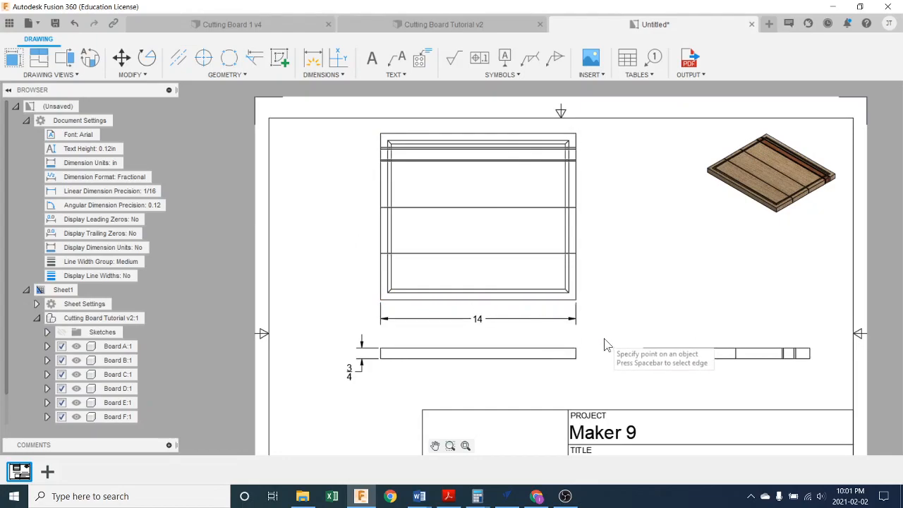
- Add a linear dimension for the cutting board's overall width to the left of the top view
{"action": "left_click", "coordinate": [381, 299]}
{"action": "left_click", "coordinate": [379, 137]}
{"action": "left_click", "coordinate": [360, 153]}
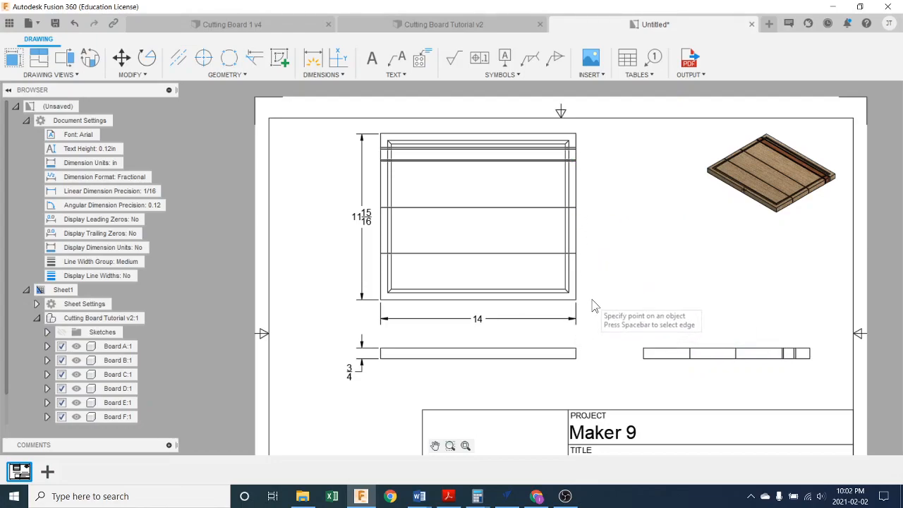
- Add a linear dimension right of the top view from the board's bottom corner to the first seam above it
{"action": "left_click", "coordinate": [322, 75]}
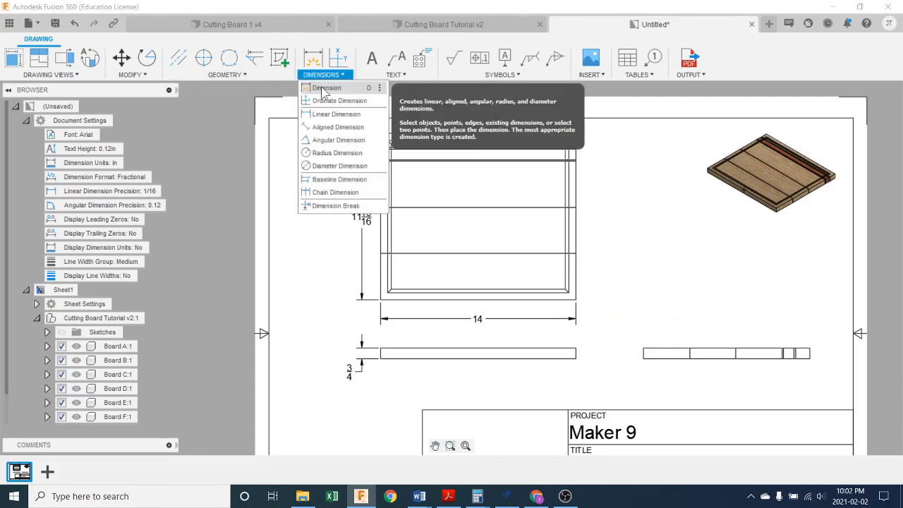
{"action": "left_click", "coordinate": [331, 114]}
{"action": "left_click", "coordinate": [576, 299]}
{"action": "left_click", "coordinate": [576, 253]}
{"action": "left_click", "coordinate": [596, 277]}
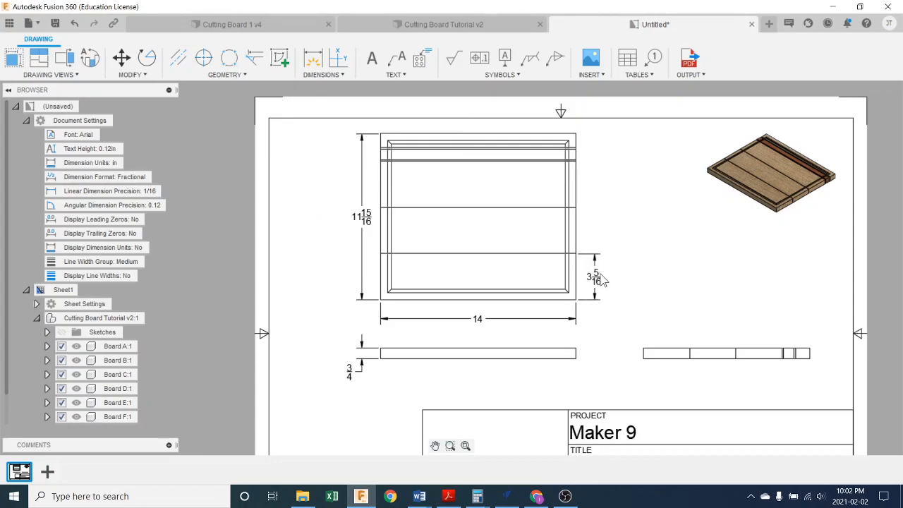
- Try baseline dimensions from the board's bottom edge to the second and third seams, based on the first seam's dimension
{"action": "left_click", "coordinate": [321, 75]}
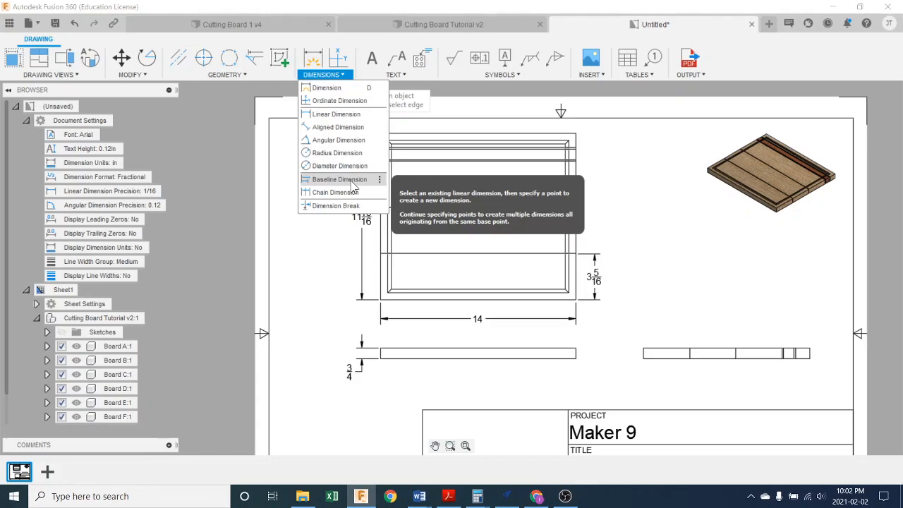
{"action": "left_click", "coordinate": [346, 180]}
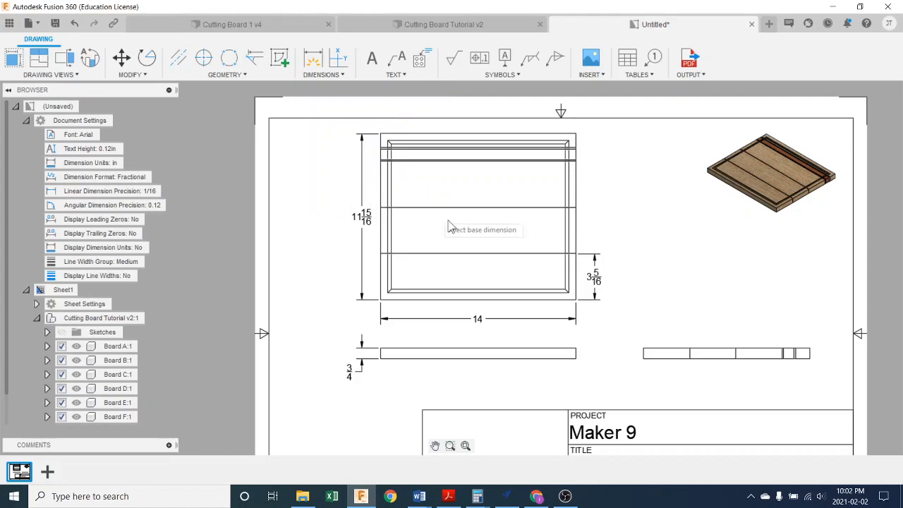
{"action": "left_click", "coordinate": [579, 300]}
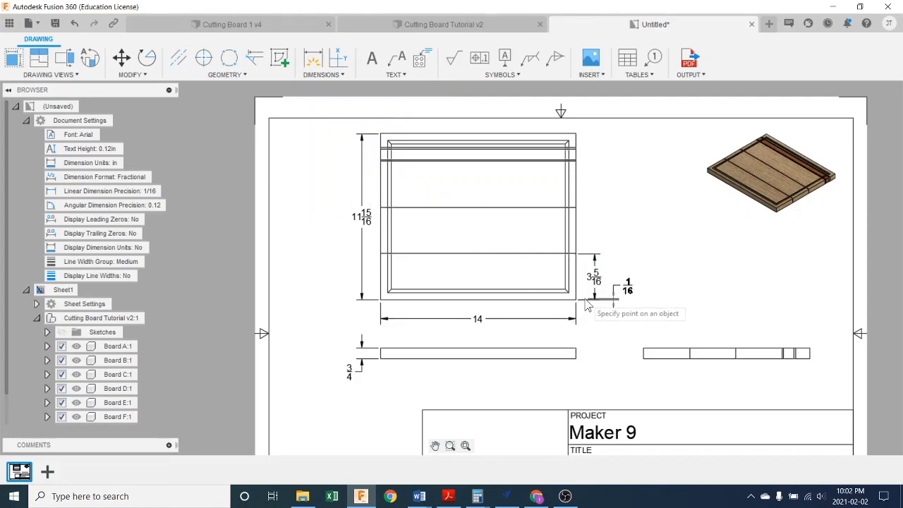
{"action": "left_click", "coordinate": [576, 208]}
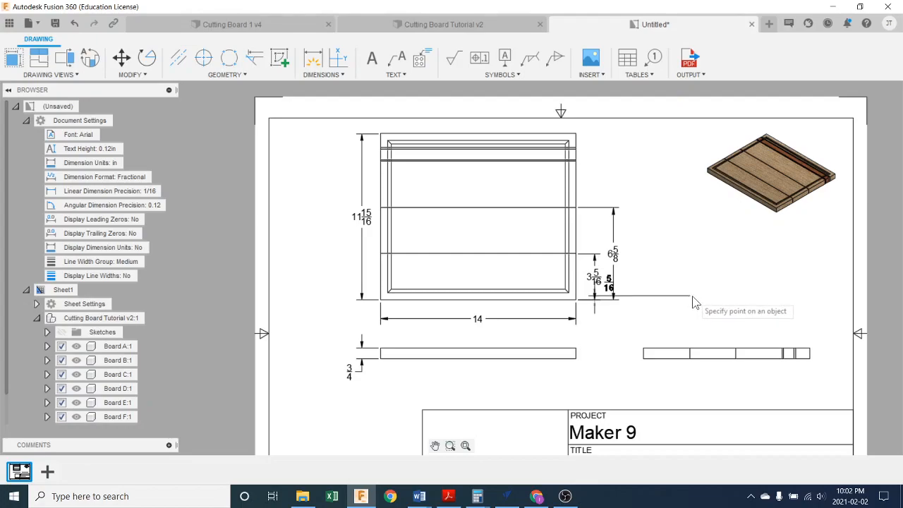
{"action": "left_click", "coordinate": [579, 162]}
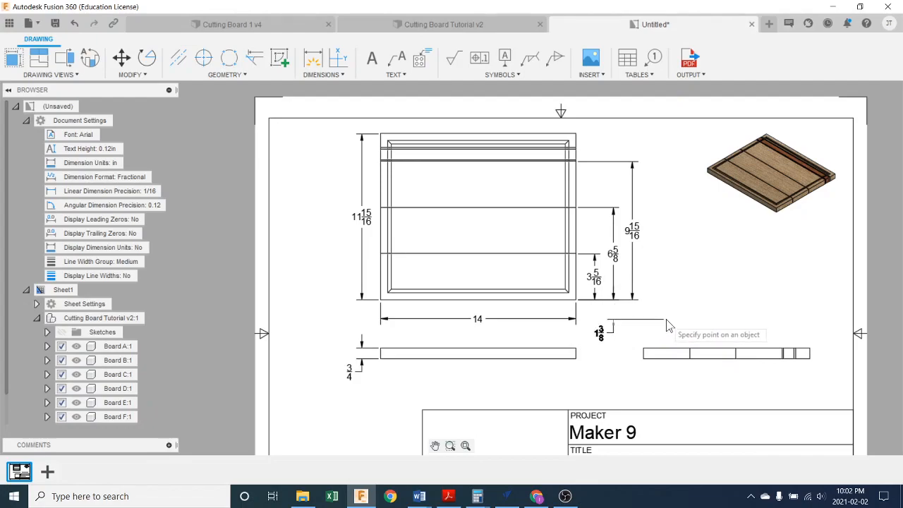
{"action": "key", "text": "Escape"}
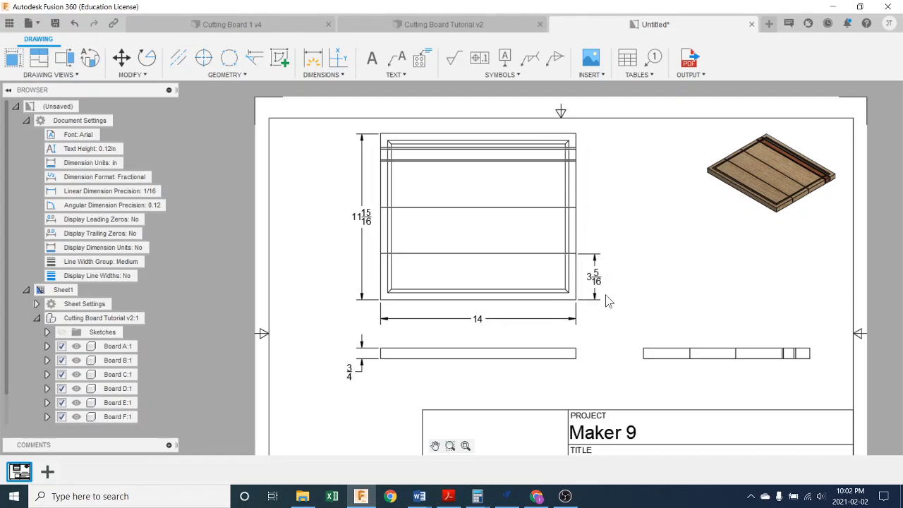
- Add linear dimensions right of the top view from the first seam to the second and from the second to the third
{"action": "left_click", "coordinate": [331, 77]}
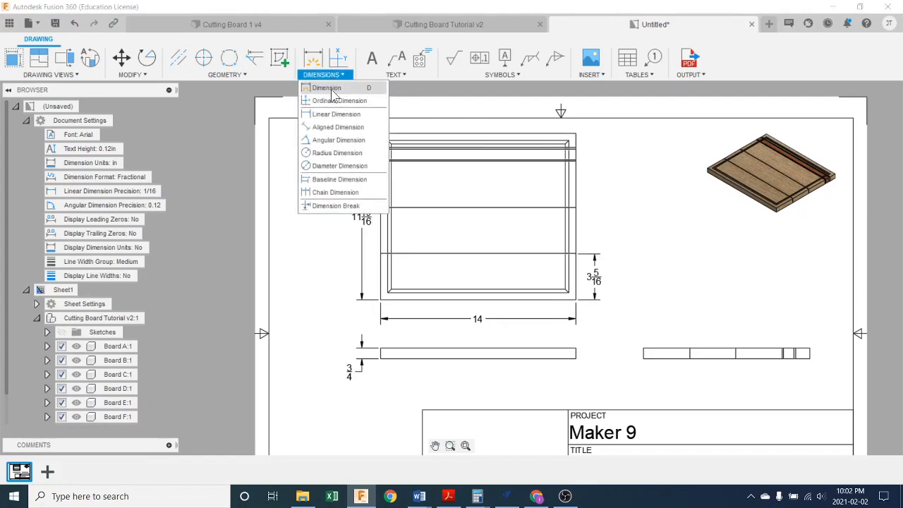
{"action": "left_click", "coordinate": [332, 114]}
{"action": "left_click", "coordinate": [576, 253]}
{"action": "left_click", "coordinate": [575, 207]}
{"action": "left_click", "coordinate": [595, 231]}
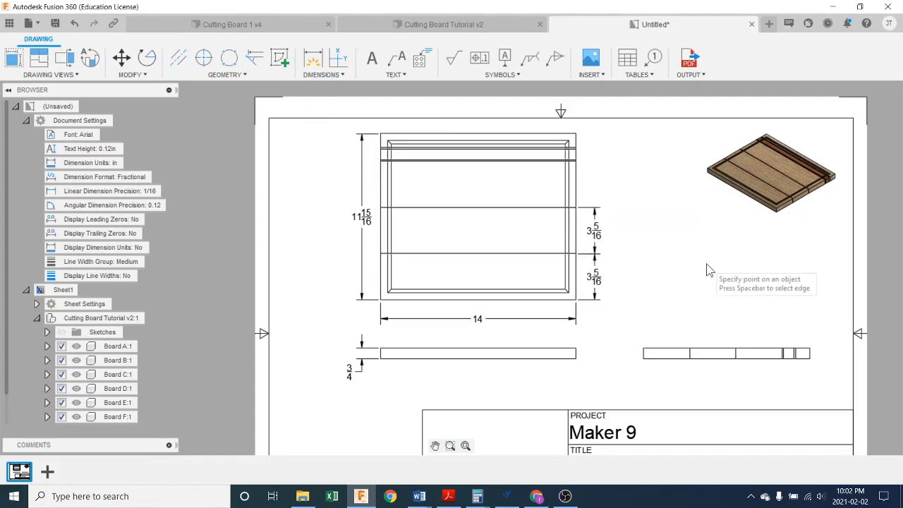
{"action": "left_click", "coordinate": [576, 207]}
{"action": "left_click", "coordinate": [575, 160]}
{"action": "left_click", "coordinate": [595, 185]}
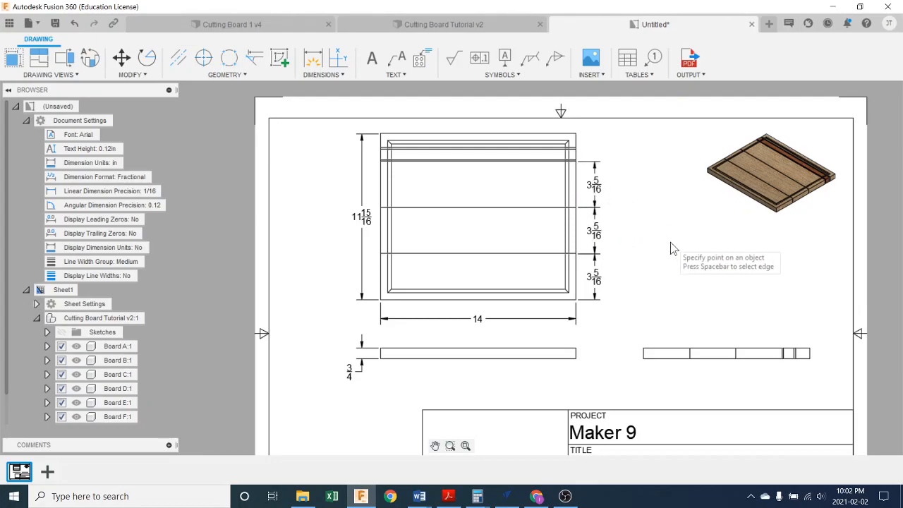
{"action": "scroll", "coordinate": [598, 182], "scroll_direction": "up", "scroll_amount": 1}
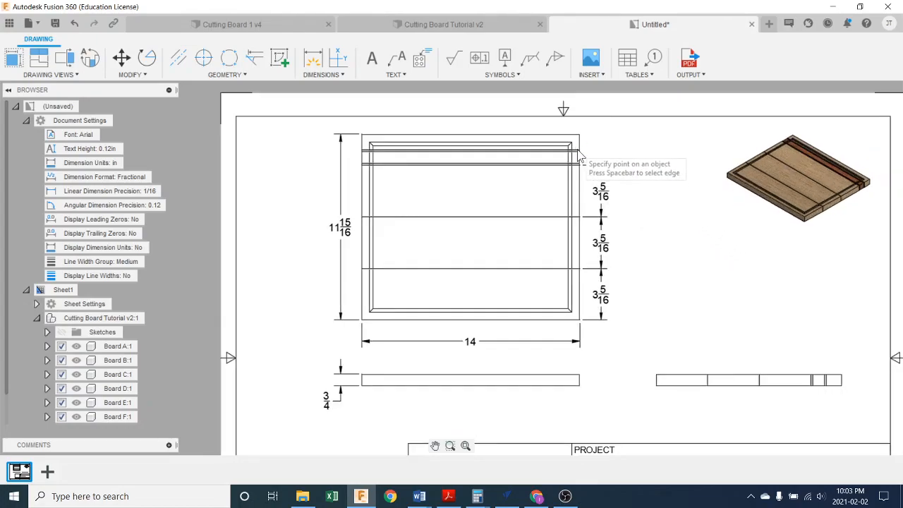
{"action": "scroll", "coordinate": [593, 170], "scroll_direction": "up", "scroll_amount": 1}
{"action": "scroll", "coordinate": [593, 173], "scroll_direction": "up", "scroll_amount": 1}
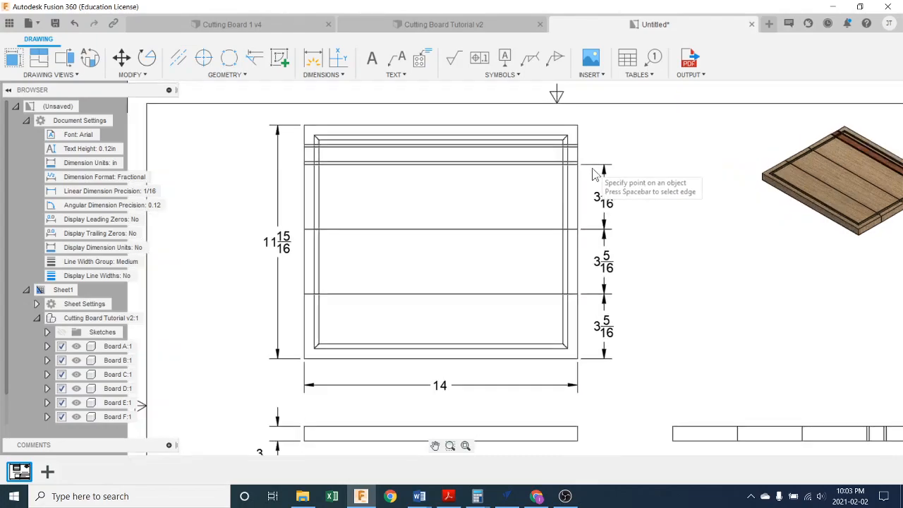
{"action": "left_click", "coordinate": [577, 166]}
{"action": "scroll", "coordinate": [577, 167], "scroll_direction": "up", "scroll_amount": 3}
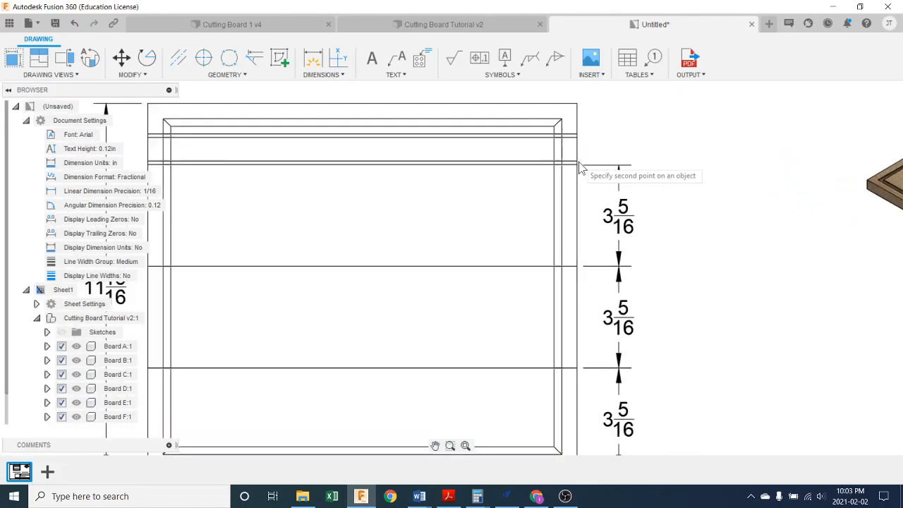
{"action": "left_click", "coordinate": [576, 168]}
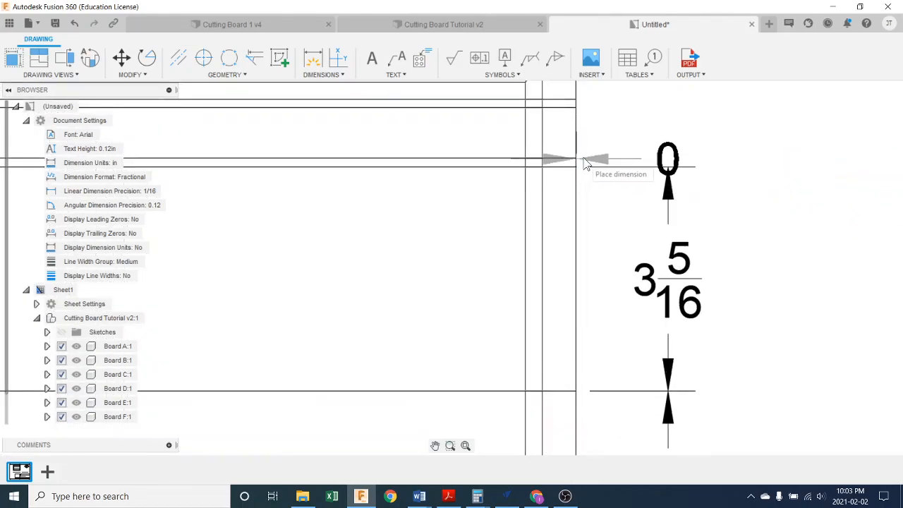
{"action": "key", "text": "Escape"}
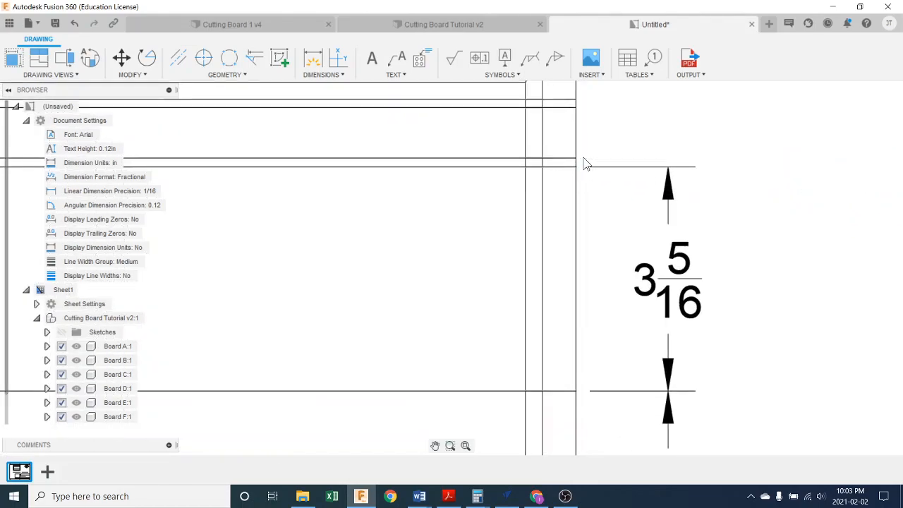
- Add a linear dimension for the thickness of the lower thin strip, placed outside the column of seam dimensions
{"action": "left_click", "coordinate": [321, 74]}
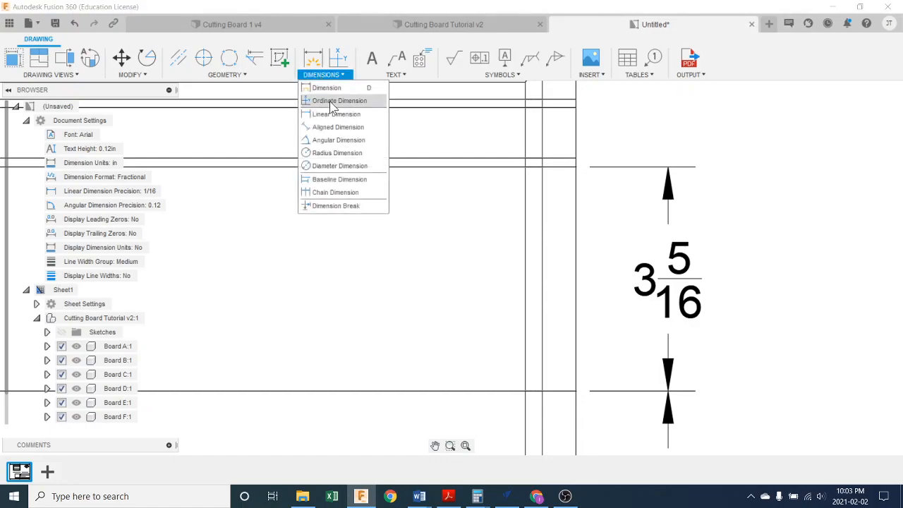
{"action": "left_click", "coordinate": [328, 114]}
{"action": "left_click", "coordinate": [576, 161]}
{"action": "left_click", "coordinate": [576, 168]}
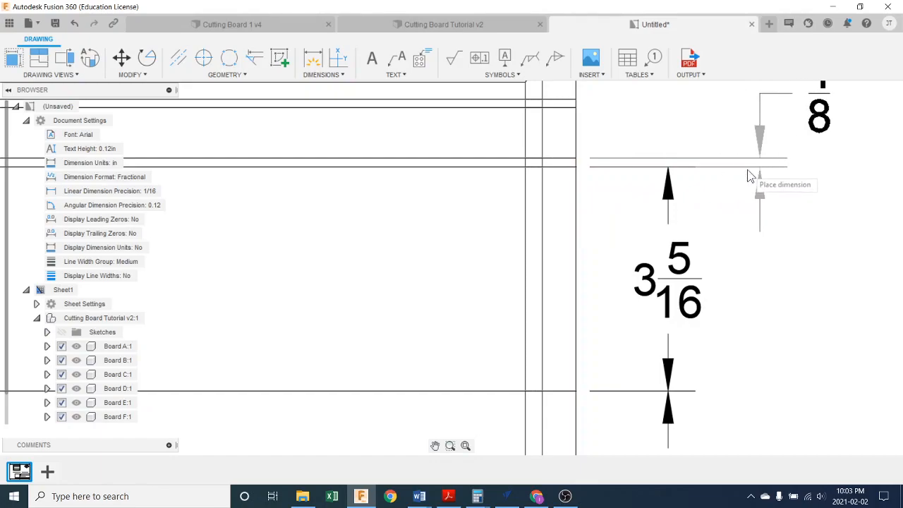
{"action": "scroll", "coordinate": [740, 174], "scroll_direction": "down", "scroll_amount": 3}
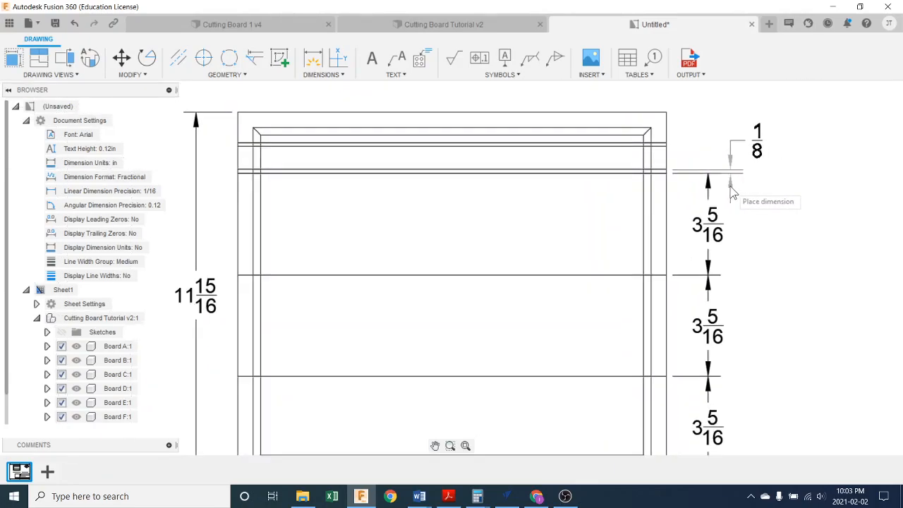
{"action": "left_click", "coordinate": [734, 192]}
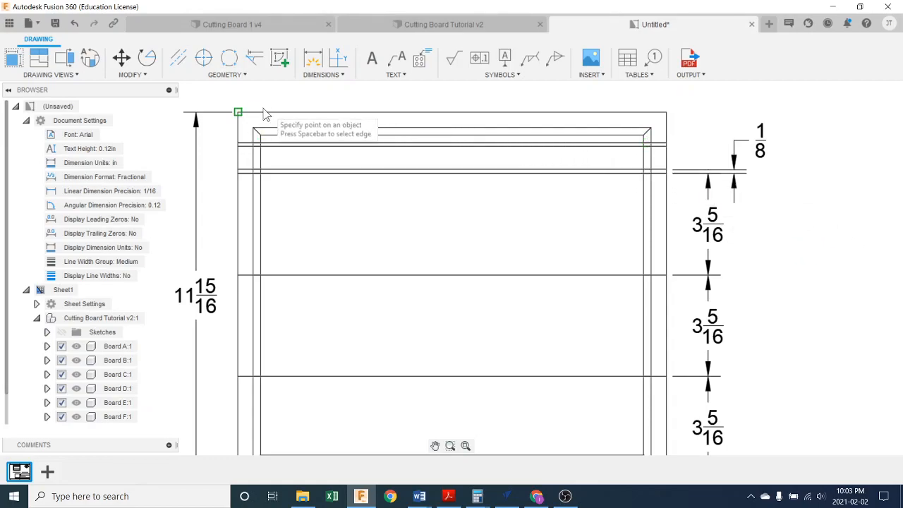
- Add a linear dimension for the strip between the two thin strips, in line with the seam dimensions
{"action": "left_click", "coordinate": [319, 74]}
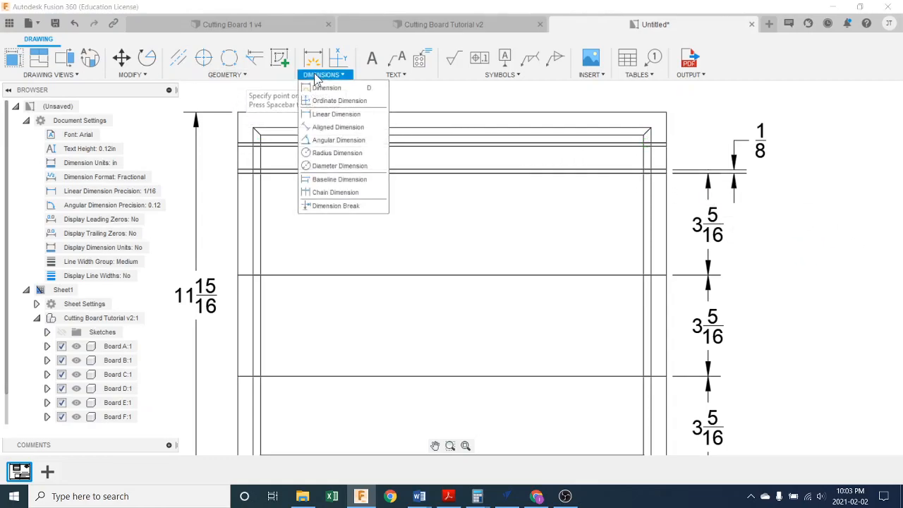
{"action": "left_click", "coordinate": [328, 114]}
{"action": "left_click", "coordinate": [666, 170]}
{"action": "left_click", "coordinate": [665, 146]}
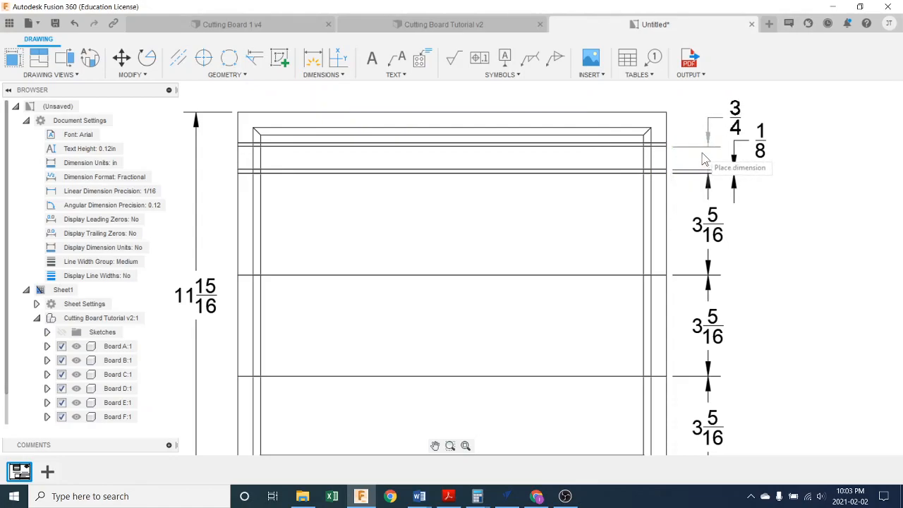
{"action": "left_click", "coordinate": [703, 159]}
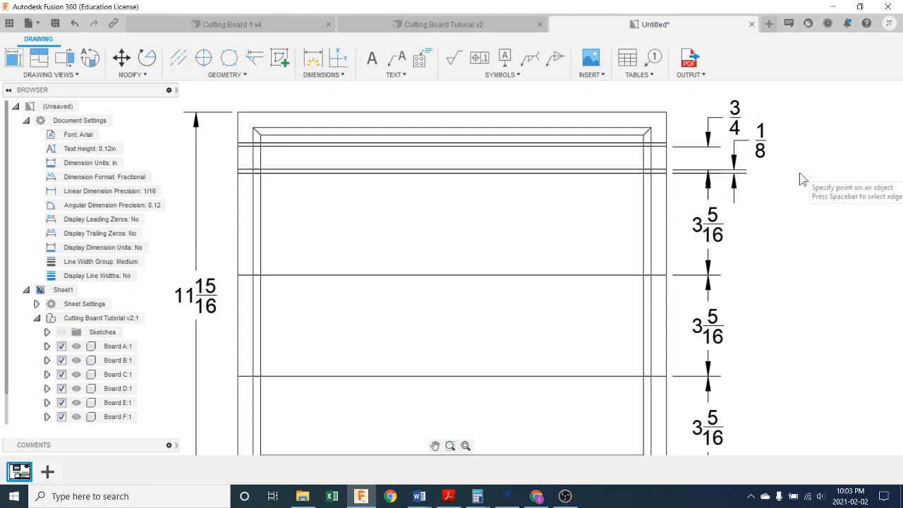
- Add a linear dimension for the thickness of the upper thin strip, placed farther out from the board
{"action": "left_click", "coordinate": [667, 147]}
{"action": "scroll", "coordinate": [667, 146], "scroll_direction": "up", "scroll_amount": 5}
{"action": "left_click", "coordinate": [667, 141]}
{"action": "left_click", "coordinate": [858, 160]}
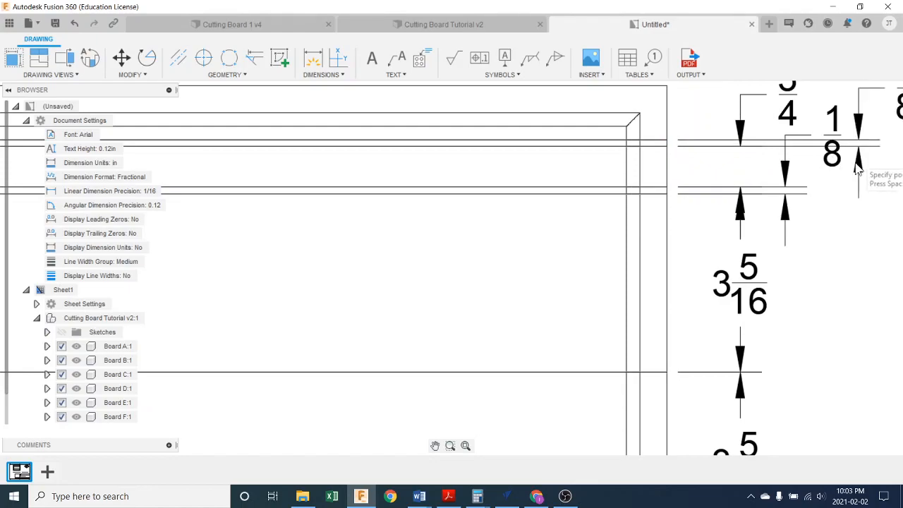
- Add a linear dimension from the upper thin strip's top seam to the board's top edge
{"action": "scroll", "coordinate": [838, 198], "scroll_direction": "down", "scroll_amount": 3}
{"action": "scroll", "coordinate": [839, 205], "scroll_direction": "down", "scroll_amount": 3}
{"action": "left_click", "coordinate": [759, 172]}
{"action": "left_click", "coordinate": [759, 147]}
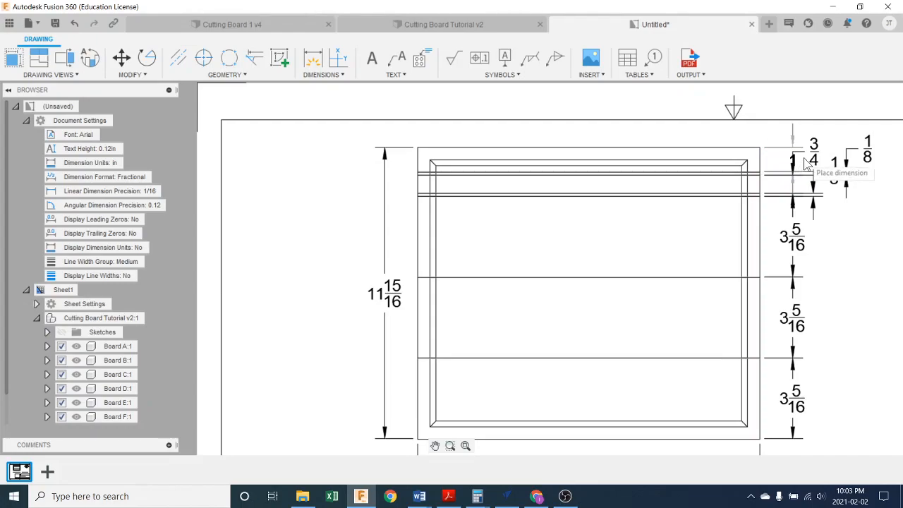
{"action": "left_click", "coordinate": [832, 153]}
- Move the lower thin strip's dimension farther out from the board and place its text below the strip
{"action": "scroll", "coordinate": [821, 241], "scroll_direction": "down", "scroll_amount": 1}
{"action": "middle_click_drag", "start_coordinate": [812, 236], "coordinate": [573, 247]}
{"action": "scroll", "coordinate": [575, 211], "scroll_direction": "up", "scroll_amount": 3}
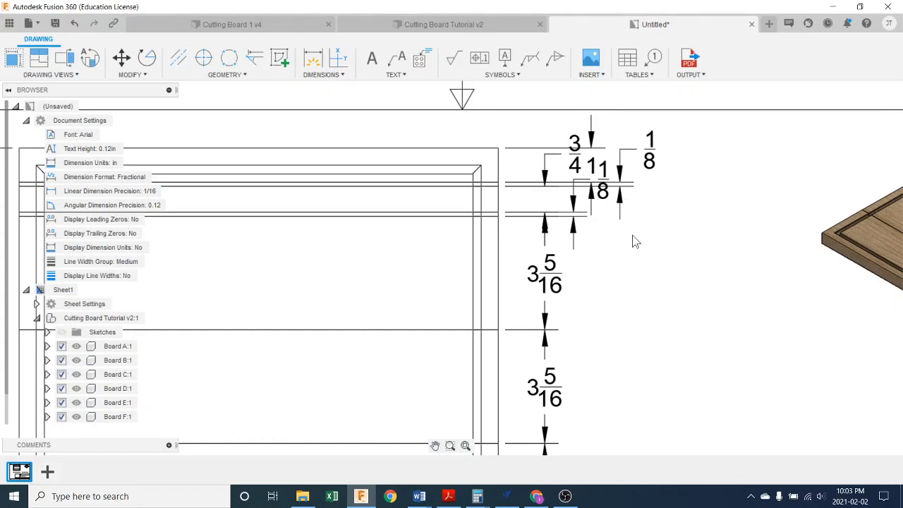
{"action": "left_click", "coordinate": [574, 208]}
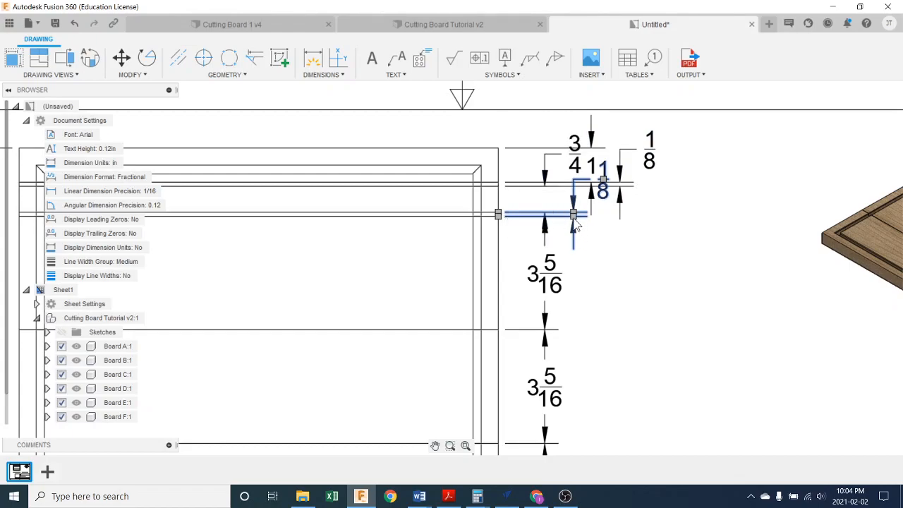
{"action": "left_click", "coordinate": [601, 185]}
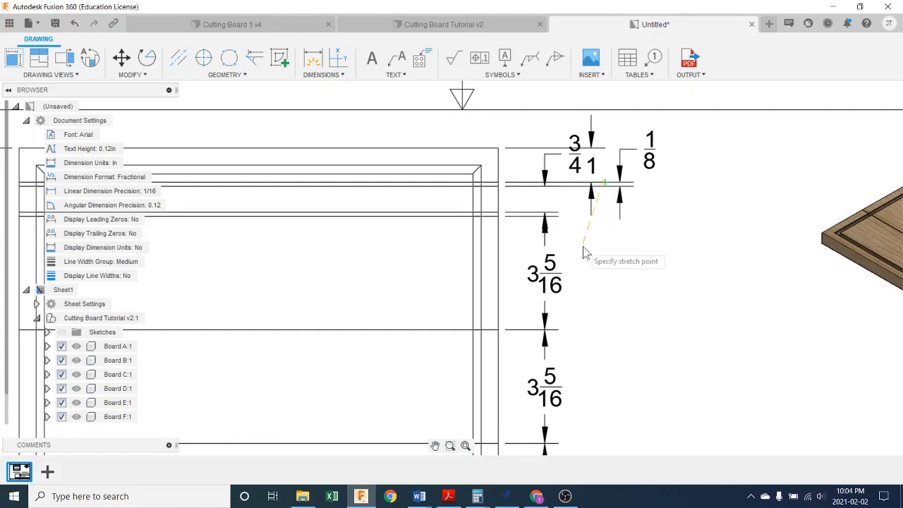
{"action": "left_click", "coordinate": [589, 248]}
{"action": "left_click", "coordinate": [688, 273]}
{"action": "left_click", "coordinate": [688, 274]}
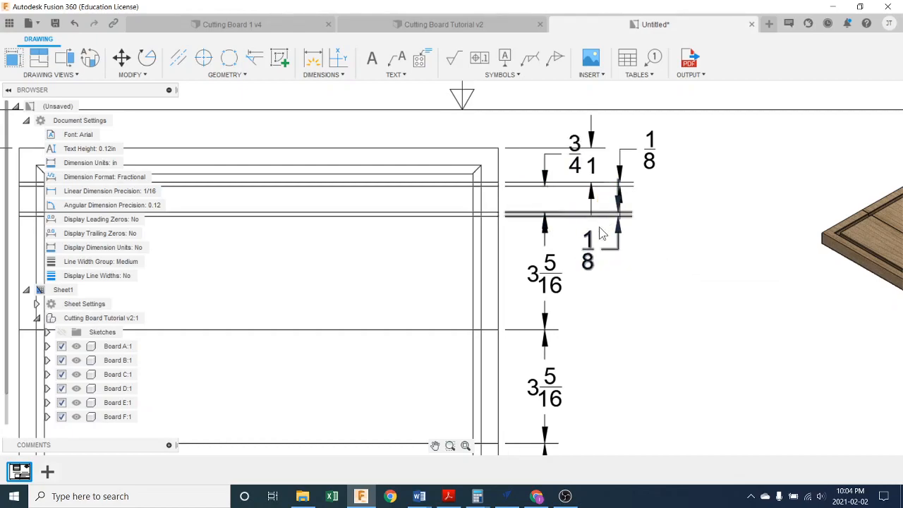
- Move the upper thin strip's dimension farther out, clear of the lower thin strip's dimension
{"action": "left_click", "coordinate": [653, 168]}
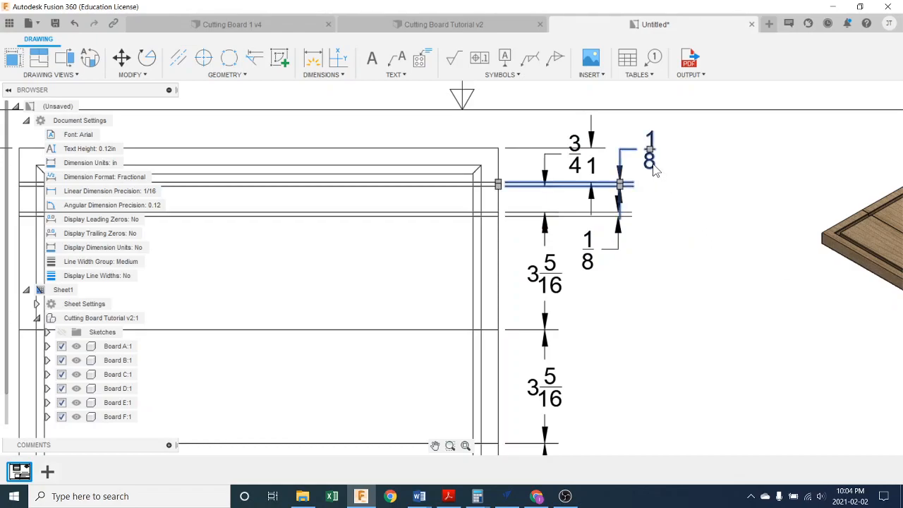
{"action": "left_click", "coordinate": [619, 183]}
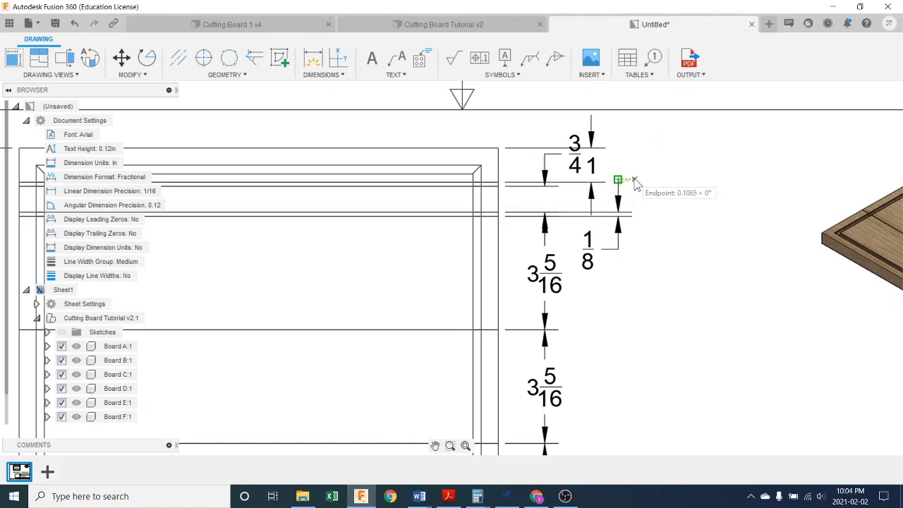
{"action": "left_click", "coordinate": [645, 184]}
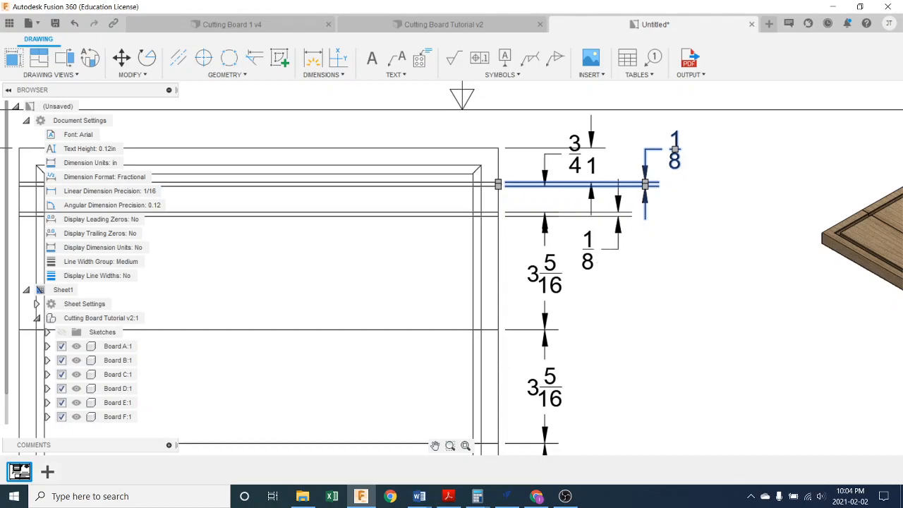
{"action": "scroll", "coordinate": [669, 192], "scroll_direction": "down", "scroll_amount": 2}
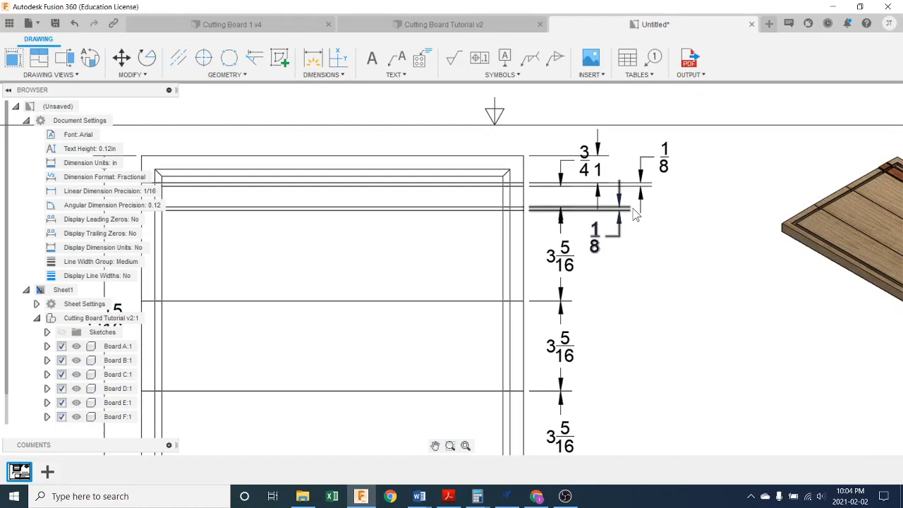
{"action": "left_click", "coordinate": [646, 186]}
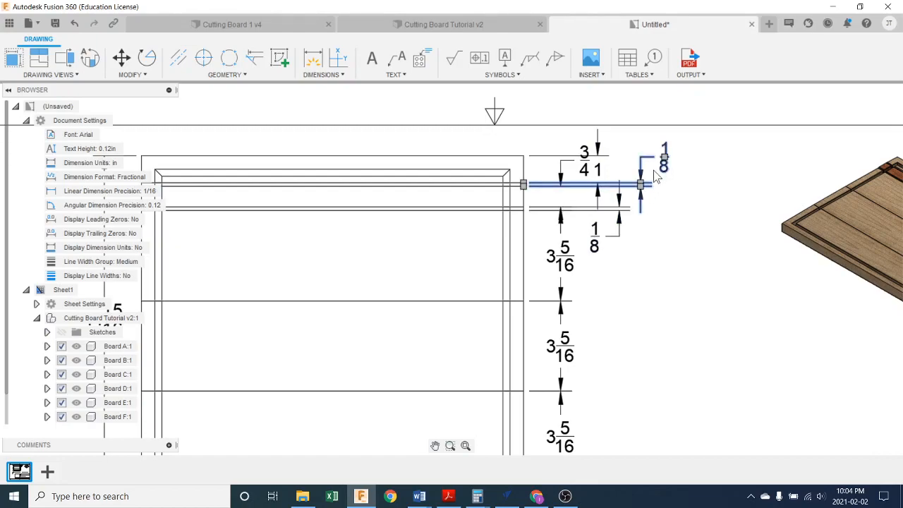
{"action": "left_click_drag", "start_coordinate": [644, 184], "coordinate": [660, 185]}
- Shift the lower thin strip's dimension farther out from the board, just inside the upper thin strip's dimension
{"action": "left_click", "coordinate": [624, 221]}
{"action": "key", "text": "Escape"}
{"action": "left_click", "coordinate": [619, 221]}
{"action": "left_click_drag", "start_coordinate": [619, 212], "coordinate": [643, 219]}
{"action": "left_click", "coordinate": [681, 252]}
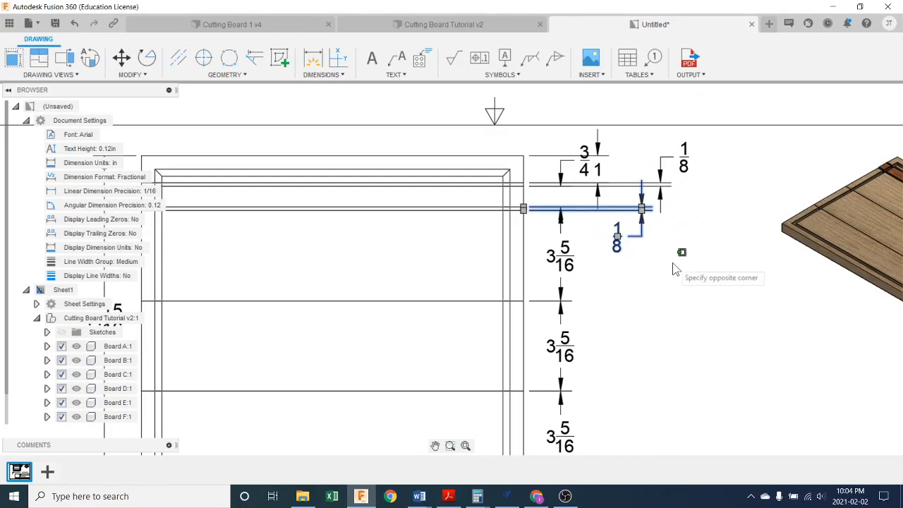
{"action": "key", "text": "Escape"}
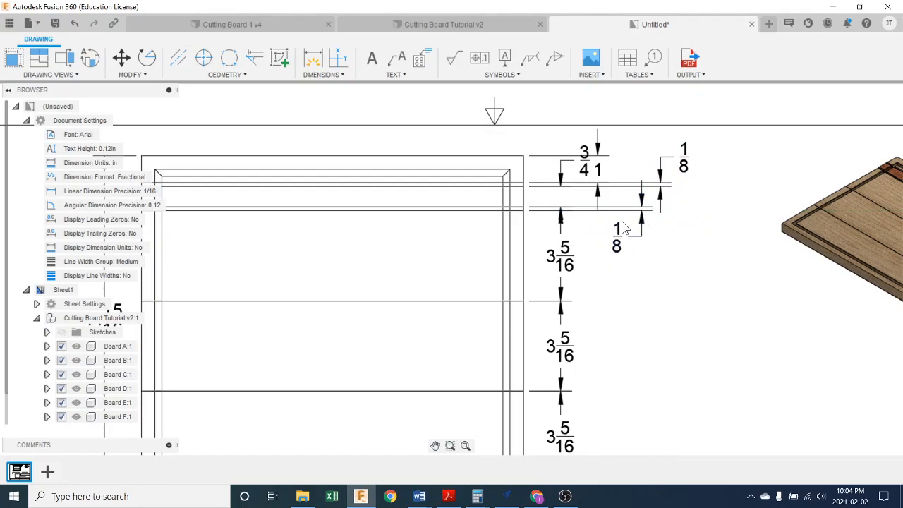
- Shift the top strip's 1-inch dimension slightly farther out from the board
{"action": "left_click", "coordinate": [587, 171]}
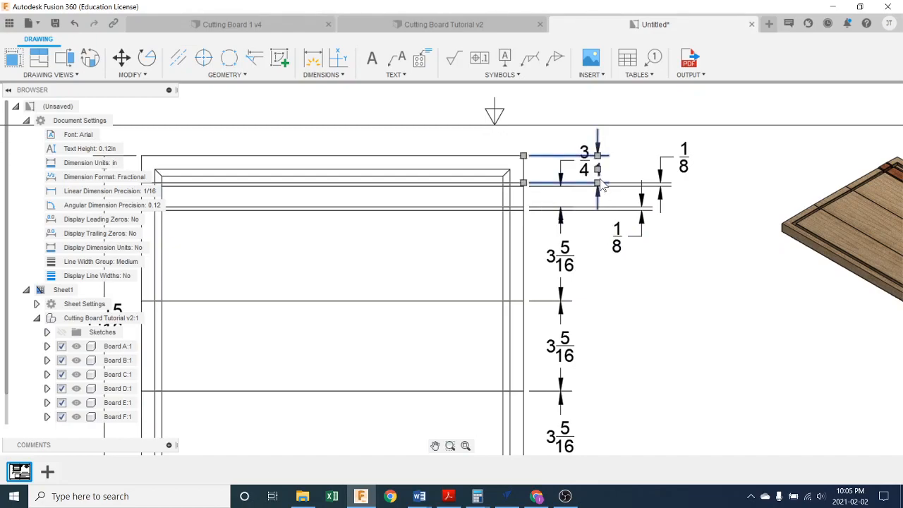
{"action": "left_click_drag", "start_coordinate": [598, 173], "coordinate": [608, 174]}
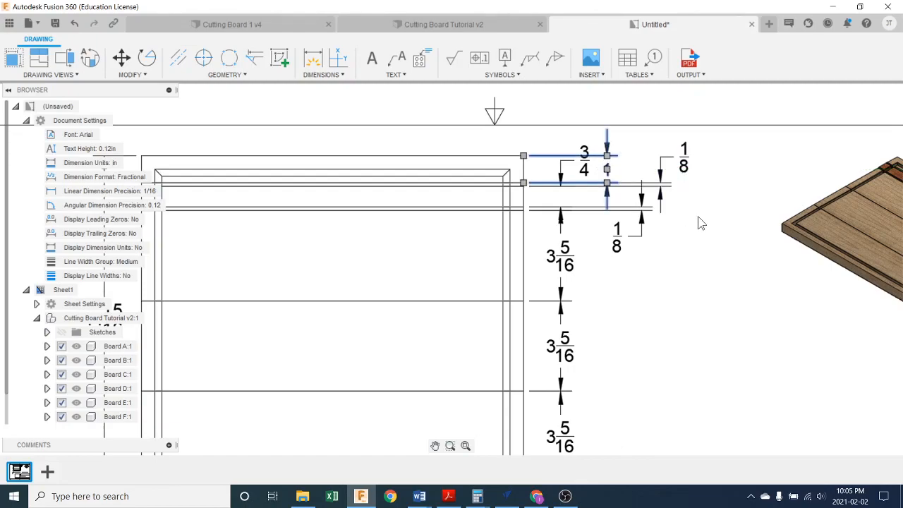
{"action": "left_click", "coordinate": [707, 231]}
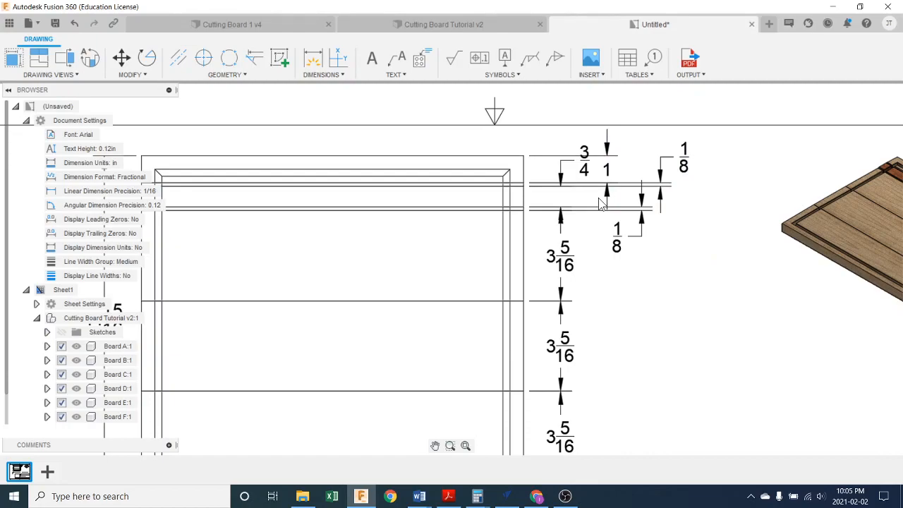
- Move the 3/4-inch strip's dimension farther out and place its text below the strip
{"action": "left_click", "coordinate": [586, 170]}
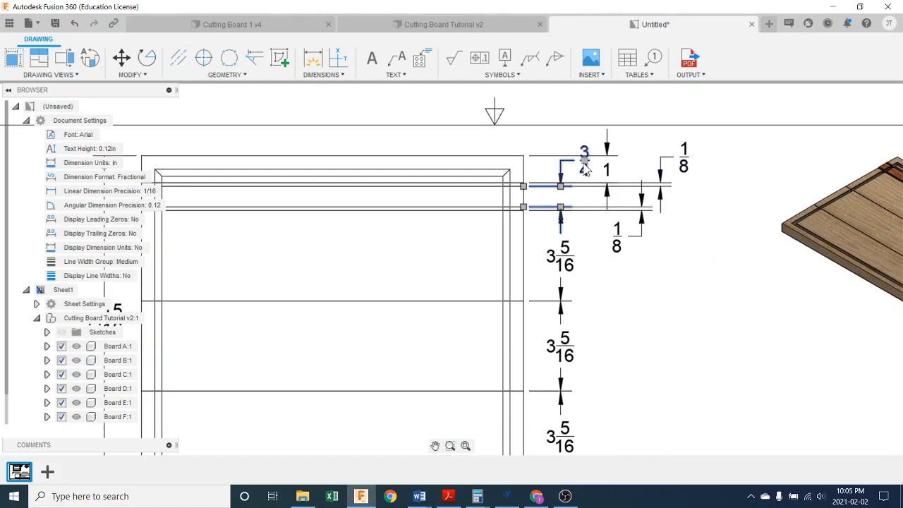
{"action": "left_click_drag", "start_coordinate": [560, 186], "coordinate": [578, 188]}
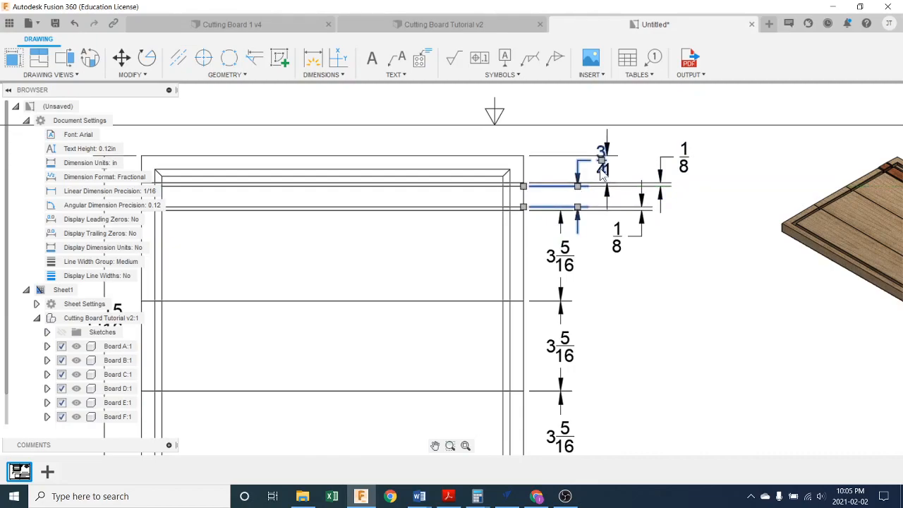
{"action": "left_click", "coordinate": [601, 166]}
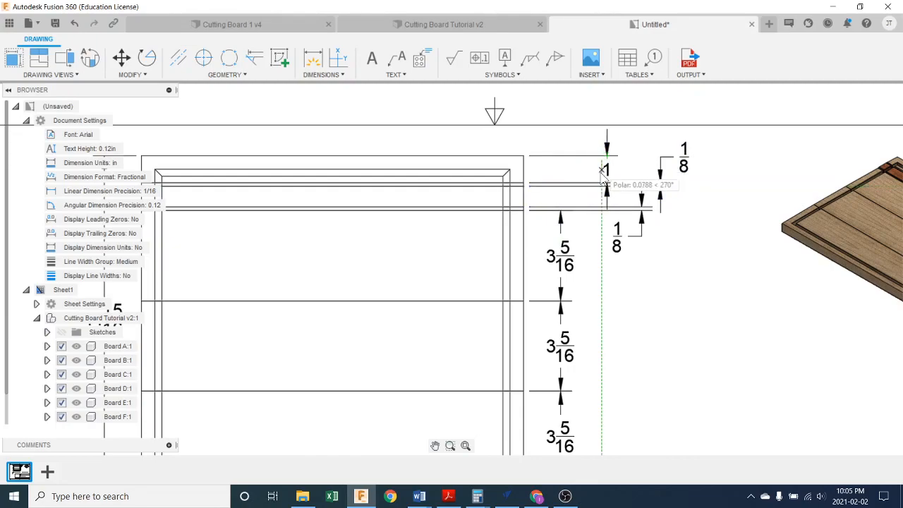
{"action": "left_click", "coordinate": [590, 238]}
- Move the top strip's 1-inch dimension closer to the board, in line with the column of wide-strip dimensions
{"action": "left_click", "coordinate": [608, 169]}
{"action": "key", "text": "Escape"}
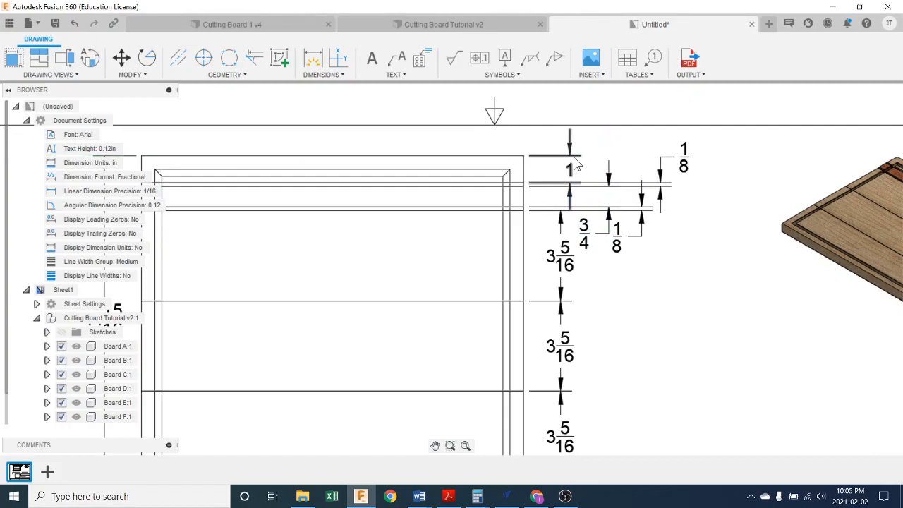
{"action": "left_click", "coordinate": [570, 153]}
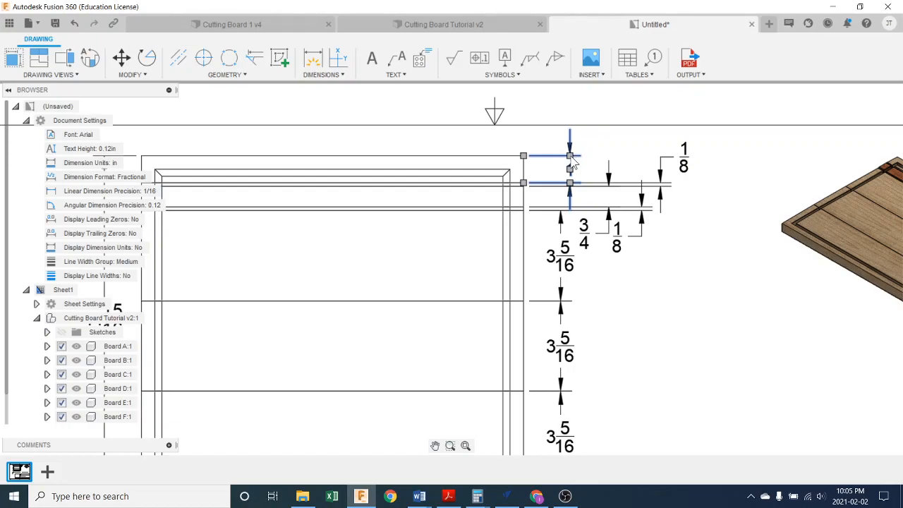
{"action": "left_click", "coordinate": [569, 156]}
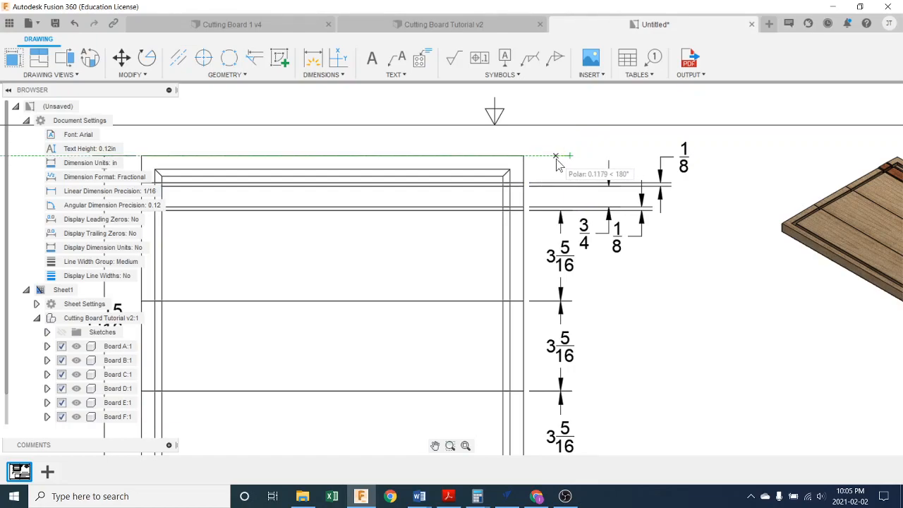
{"action": "left_click", "coordinate": [557, 162]}
{"action": "scroll", "coordinate": [565, 163], "scroll_direction": "up", "scroll_amount": 3}
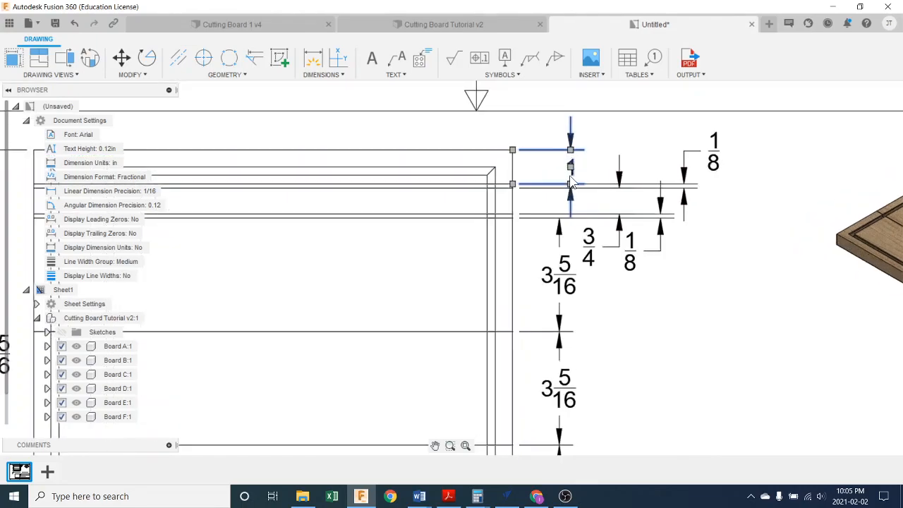
{"action": "left_click", "coordinate": [572, 133]}
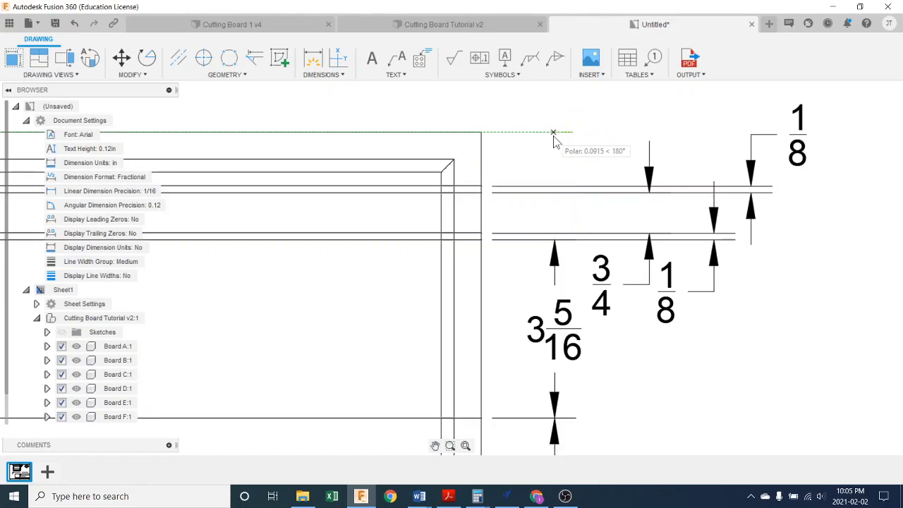
{"action": "left_click", "coordinate": [553, 134]}
{"action": "left_click", "coordinate": [592, 146]}
{"action": "scroll", "coordinate": [610, 165], "scroll_direction": "down", "scroll_amount": 3}
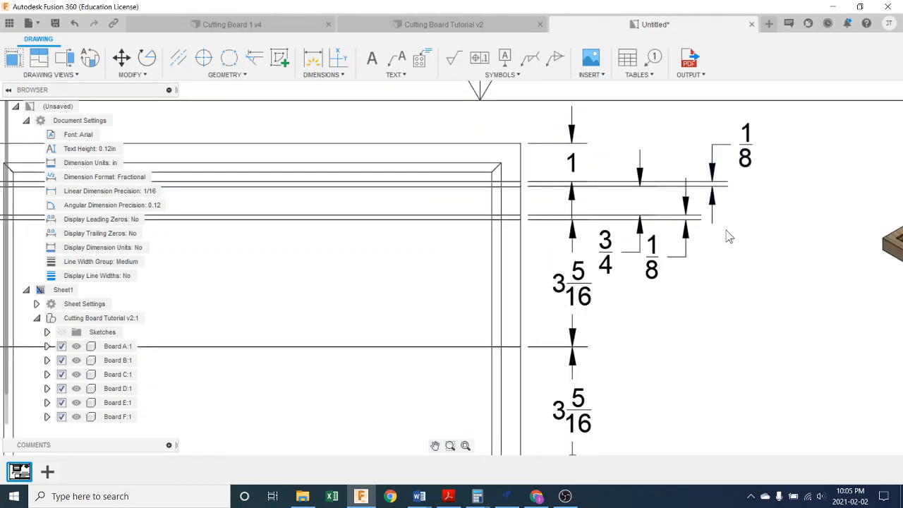
- Place the 3/4-inch strip's dimension text above the strip, with its dimension line just outside the 1-inch dimension
{"action": "scroll", "coordinate": [607, 260], "scroll_direction": "down", "scroll_amount": 1}
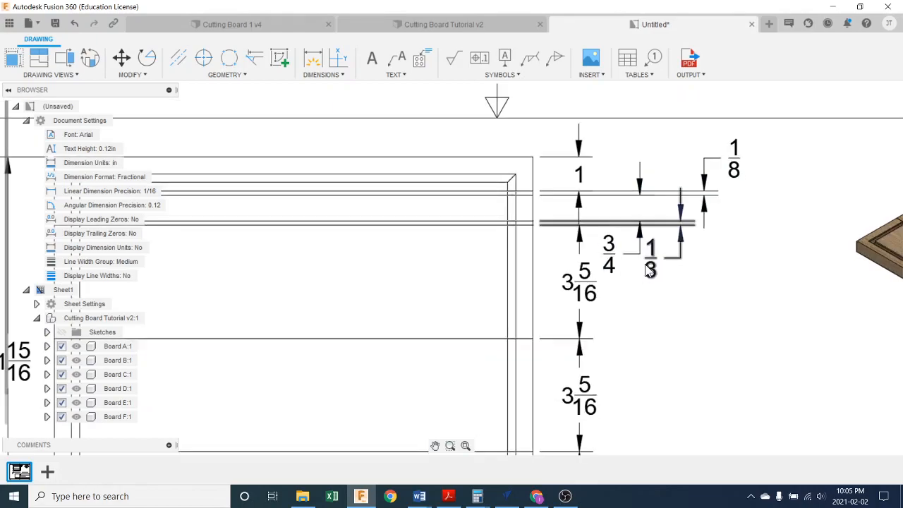
{"action": "left_click", "coordinate": [613, 265]}
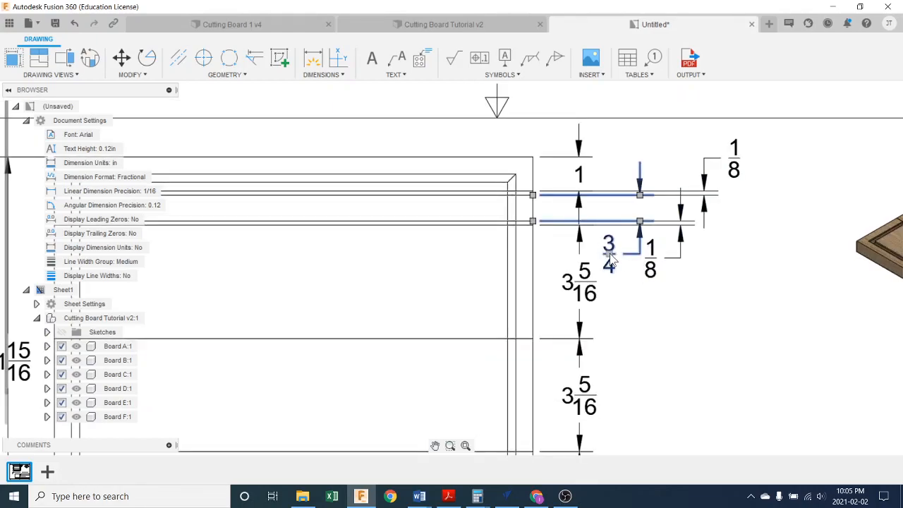
{"action": "left_click", "coordinate": [611, 262]}
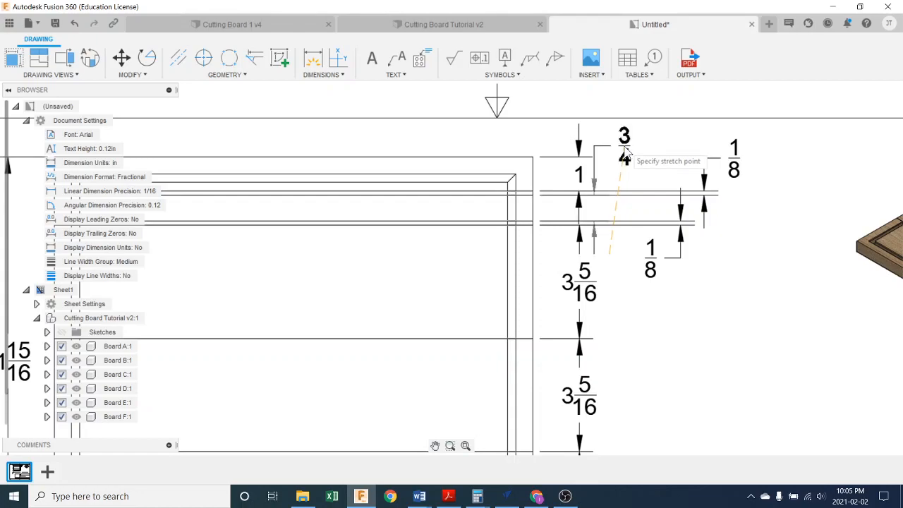
{"action": "left_click", "coordinate": [644, 151]}
{"action": "left_click", "coordinate": [724, 250]}
- Shift the lower and upper thin strips' 1/8-inch dimensions slightly closer to the board
{"action": "left_click", "coordinate": [680, 238]}
{"action": "left_click", "coordinate": [680, 224]}
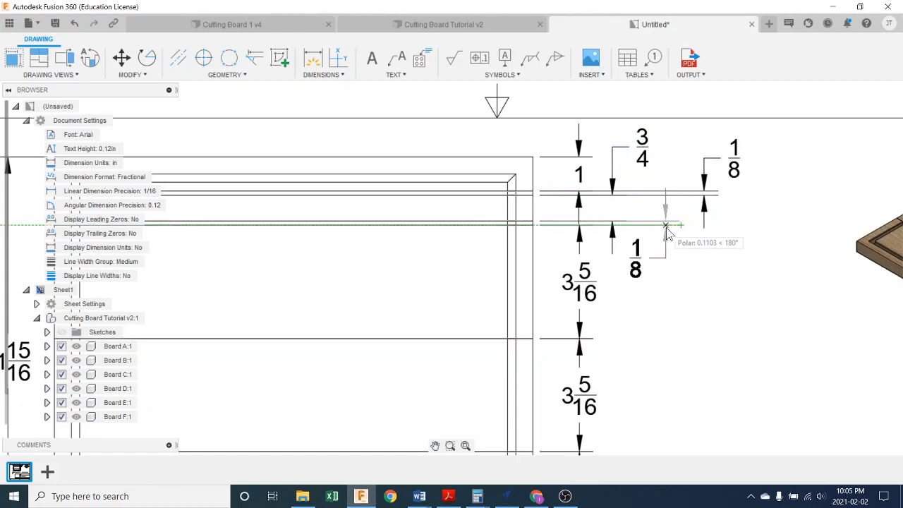
{"action": "left_click", "coordinate": [667, 232]}
{"action": "left_click", "coordinate": [731, 165]}
{"action": "left_click", "coordinate": [734, 161]}
{"action": "left_click", "coordinate": [719, 168]}
{"action": "left_click", "coordinate": [738, 263]}
- Examine the dimension layout of the top view and the remaining drawing views for overlaps and completeness
{"action": "scroll", "coordinate": [740, 272], "scroll_direction": "down", "scroll_amount": 2}
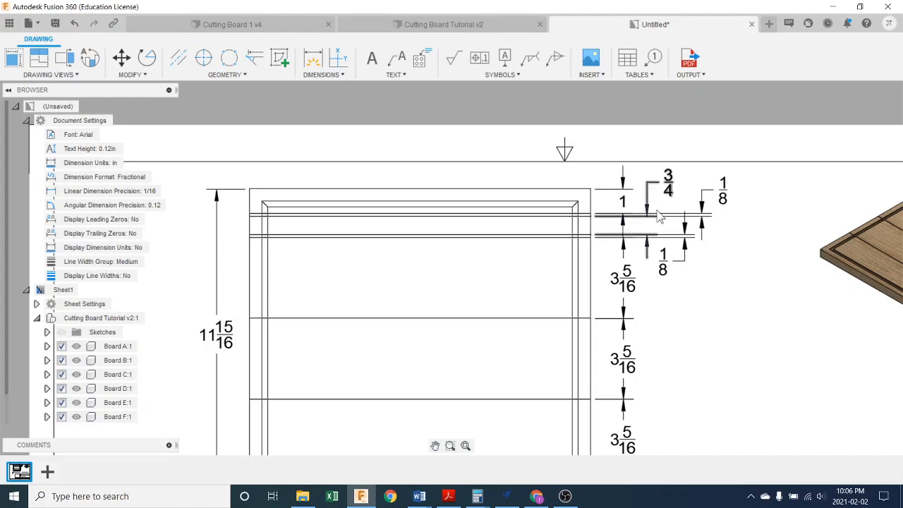
{"action": "scroll", "coordinate": [694, 315], "scroll_direction": "down", "scroll_amount": 5}
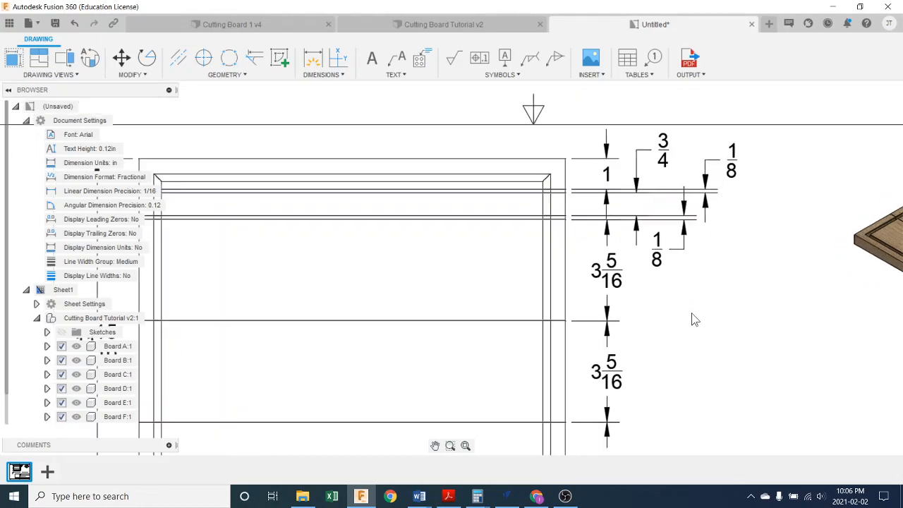
{"action": "mouse_move", "coordinate": [714, 370]}
{"action": "middle_mouse_down"}
{"action": "mouse_move", "coordinate": [714, 242]}
{"action": "mouse_move", "coordinate": [734, 274]}
{"action": "middle_mouse_up"}
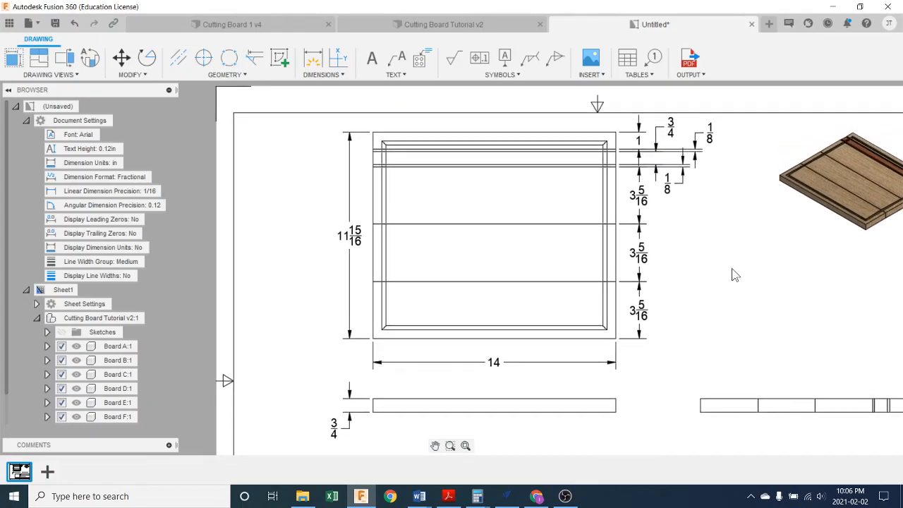
{"action": "scroll", "coordinate": [776, 336], "scroll_direction": "down", "scroll_amount": 3}
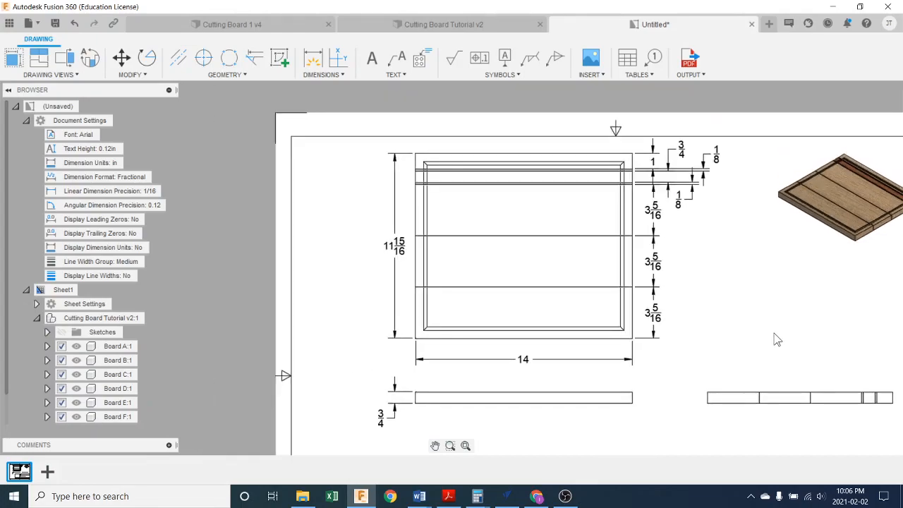
{"action": "middle_click_drag", "start_coordinate": [786, 340], "coordinate": [709, 313]}
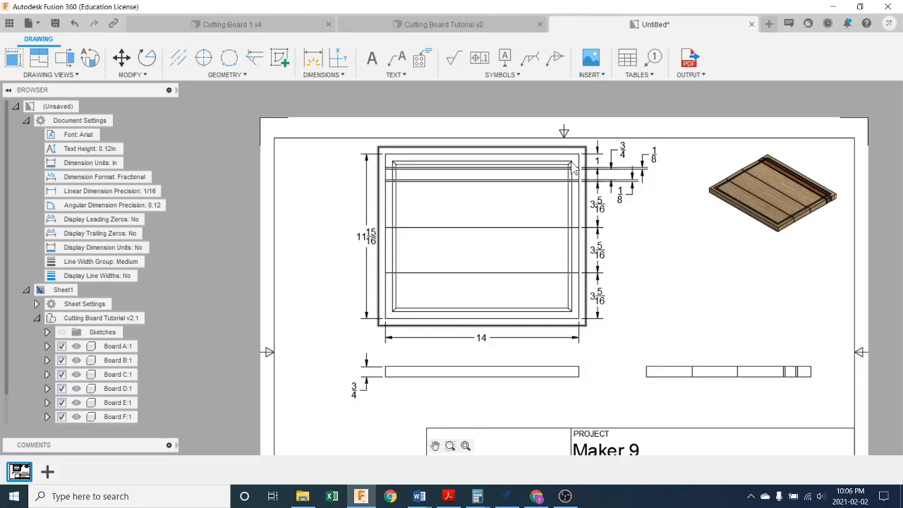
{"action": "scroll", "coordinate": [393, 313], "scroll_direction": "up", "scroll_amount": 3}
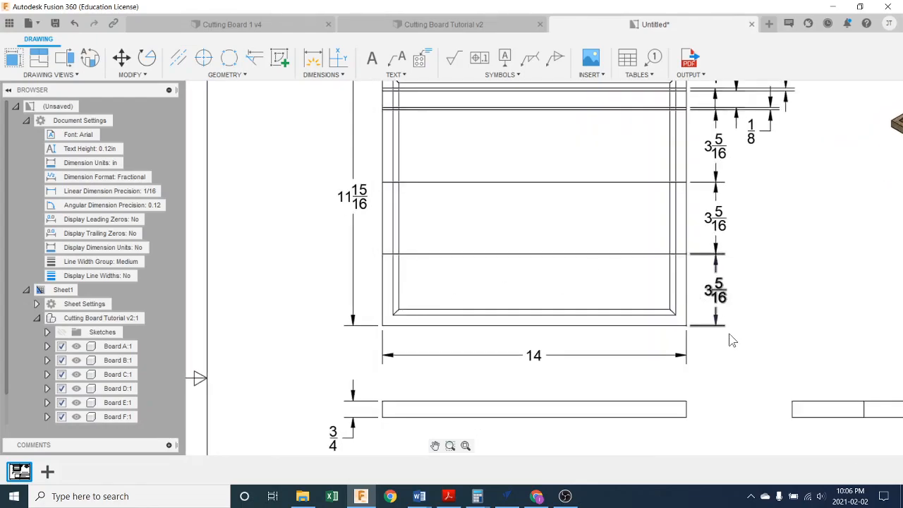
{"action": "scroll", "coordinate": [732, 339], "scroll_direction": "down", "scroll_amount": 3}
{"action": "scroll", "coordinate": [792, 332], "scroll_direction": "up", "scroll_amount": 2}
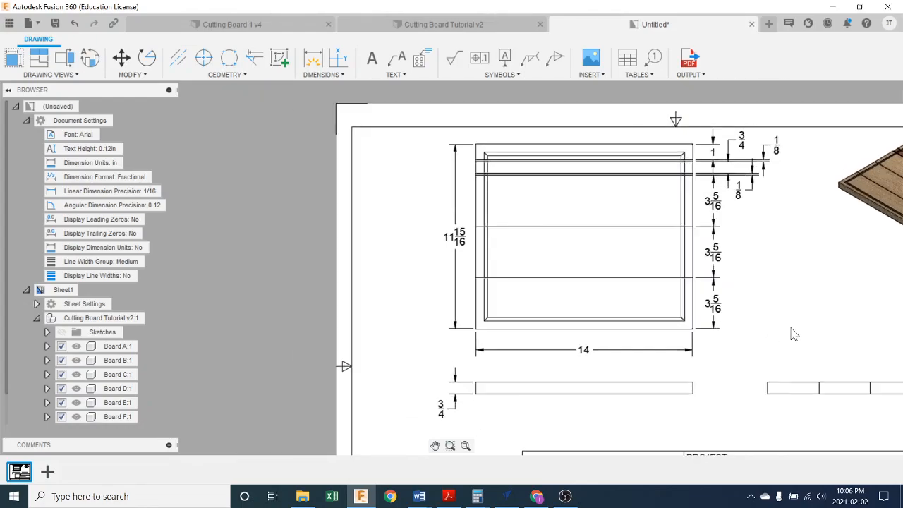
{"action": "middle_click_drag", "start_coordinate": [794, 335], "coordinate": [650, 294]}
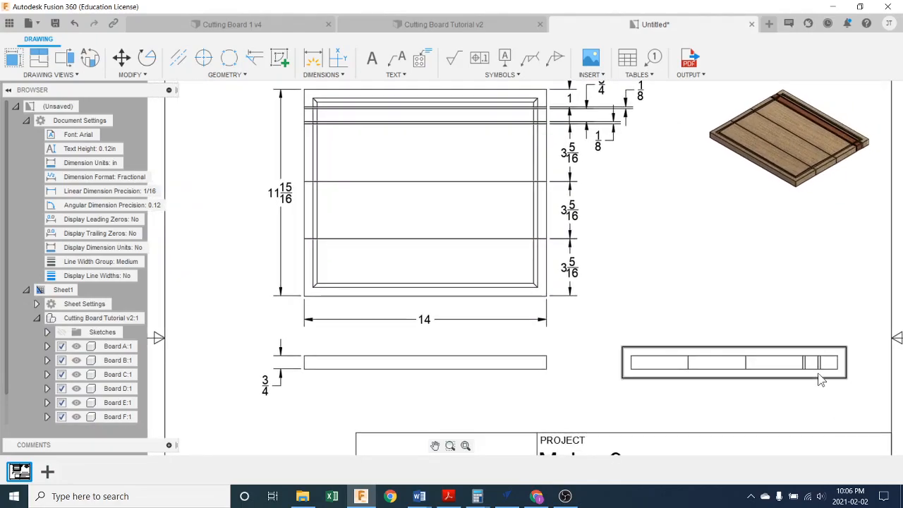
{"action": "scroll", "coordinate": [805, 379], "scroll_direction": "down", "scroll_amount": 1}
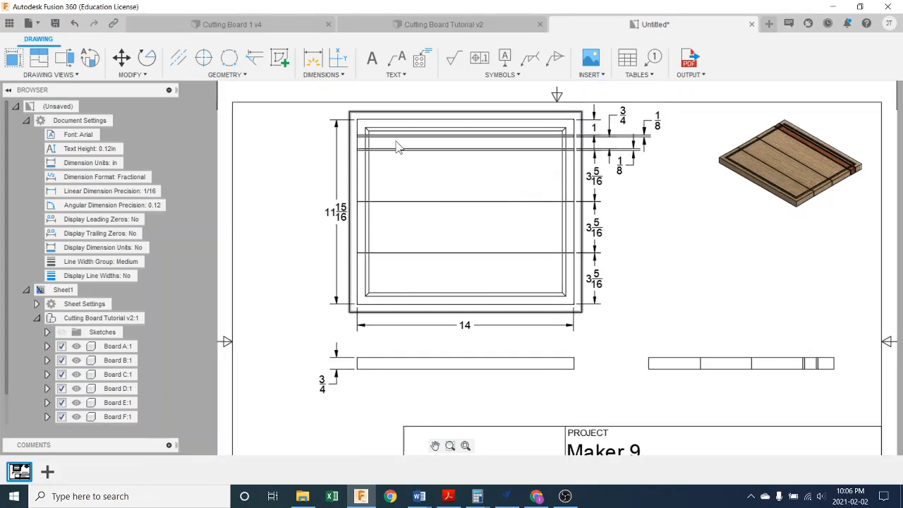
- Add the text label "Eastern Maple" in the uppermost wide strip of the top view, fitted on a single line
{"action": "left_click", "coordinate": [372, 58]}
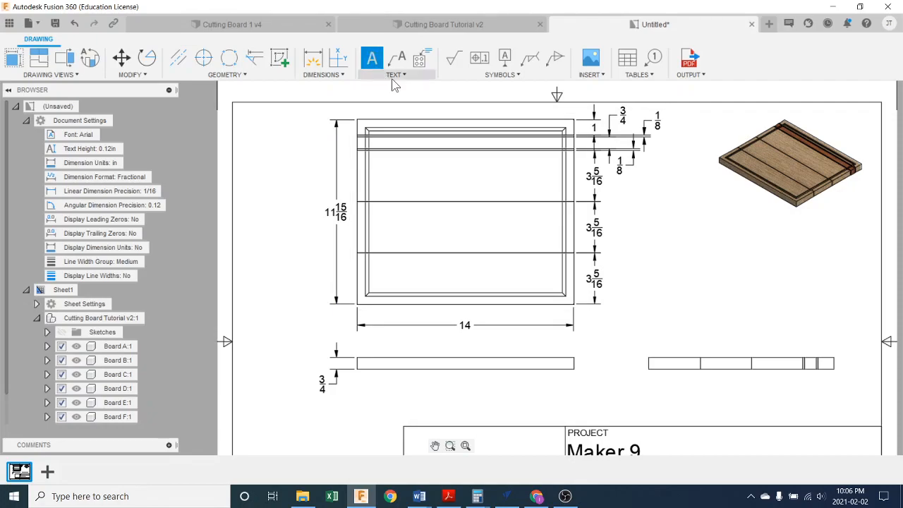
{"action": "left_click", "coordinate": [436, 172]}
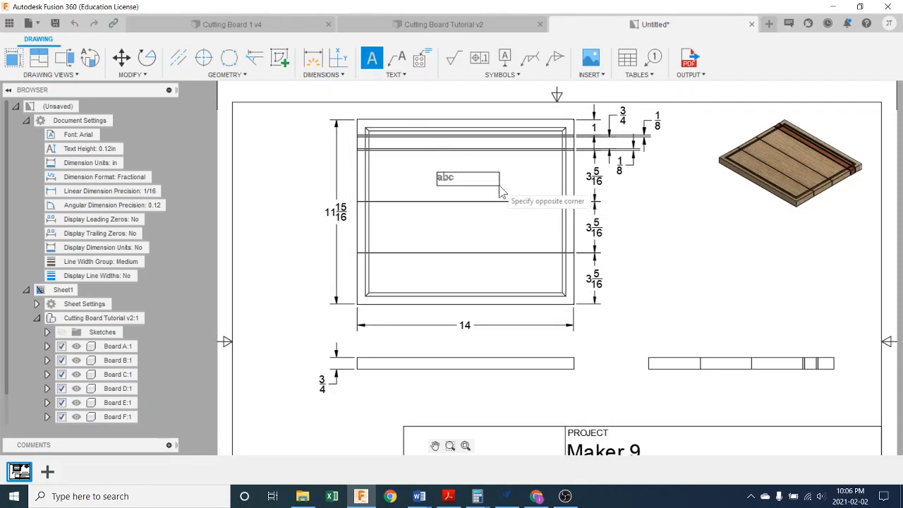
{"action": "left_click", "coordinate": [500, 187]}
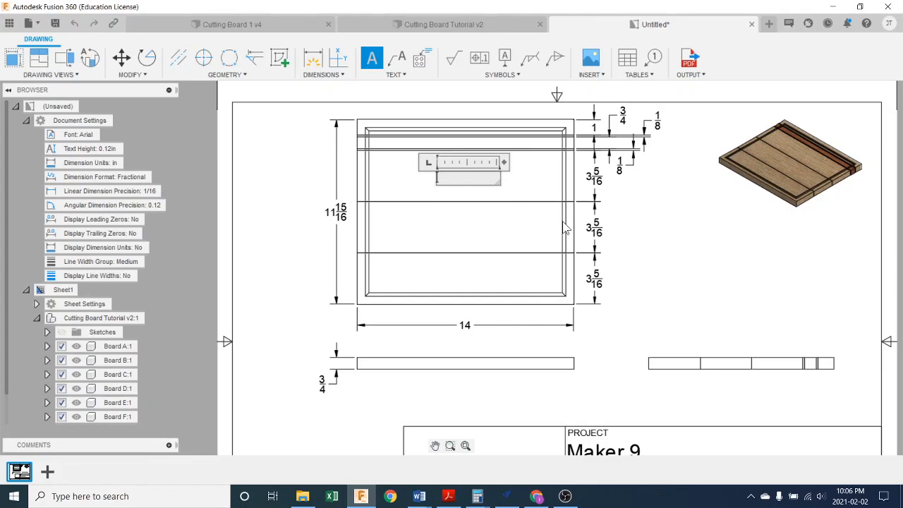
{"action": "type", "text": "Eastern"}
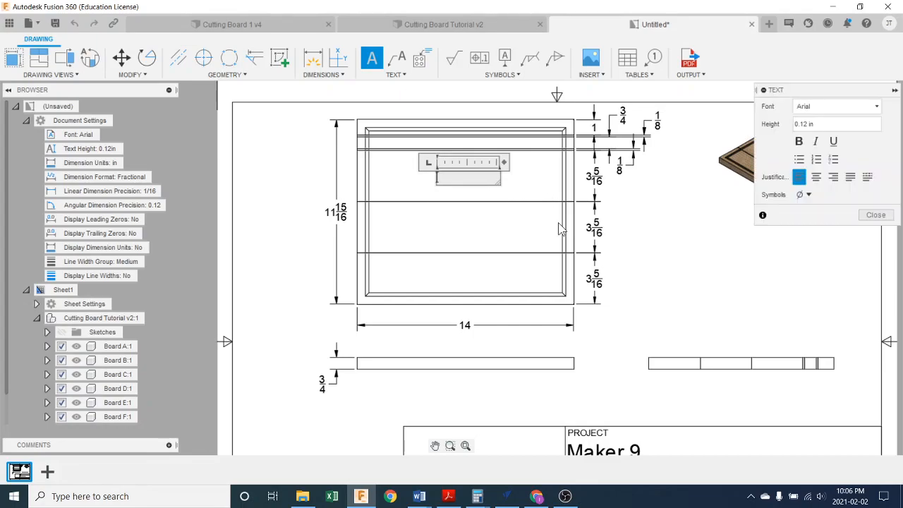
{"action": "type", "text": " Maple"}
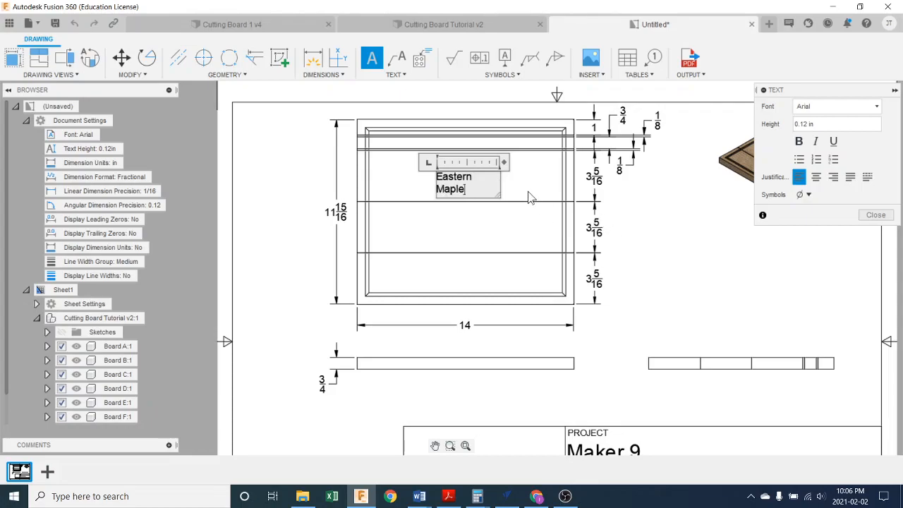
{"action": "left_click_drag", "start_coordinate": [498, 186], "coordinate": [513, 185]}
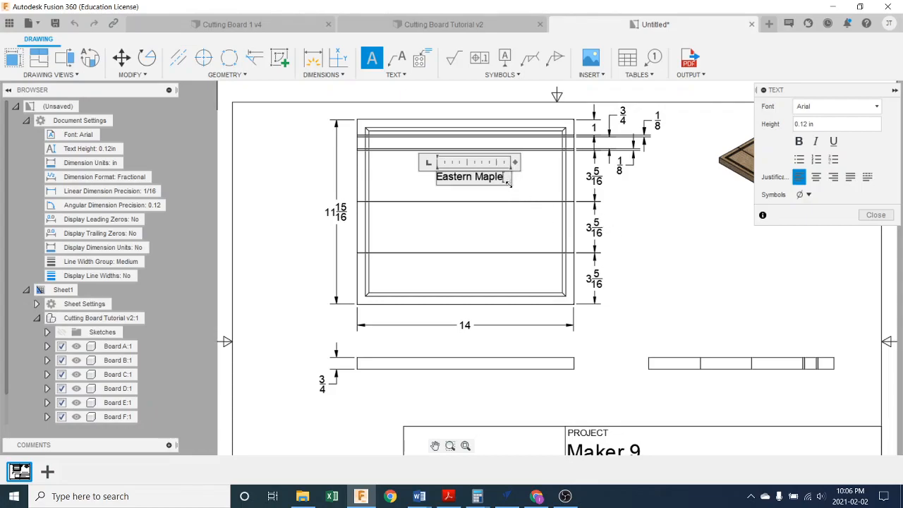
{"action": "left_click", "coordinate": [502, 203]}
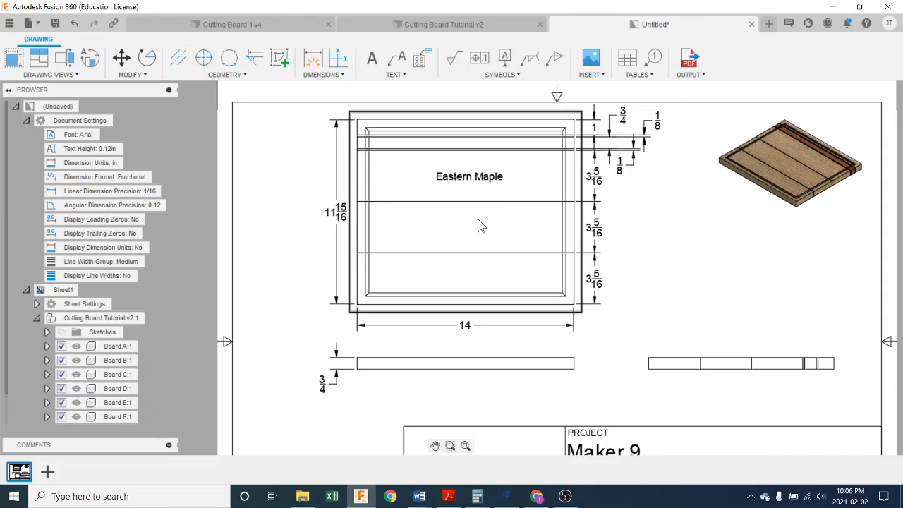
{"action": "left_click", "coordinate": [463, 182]}
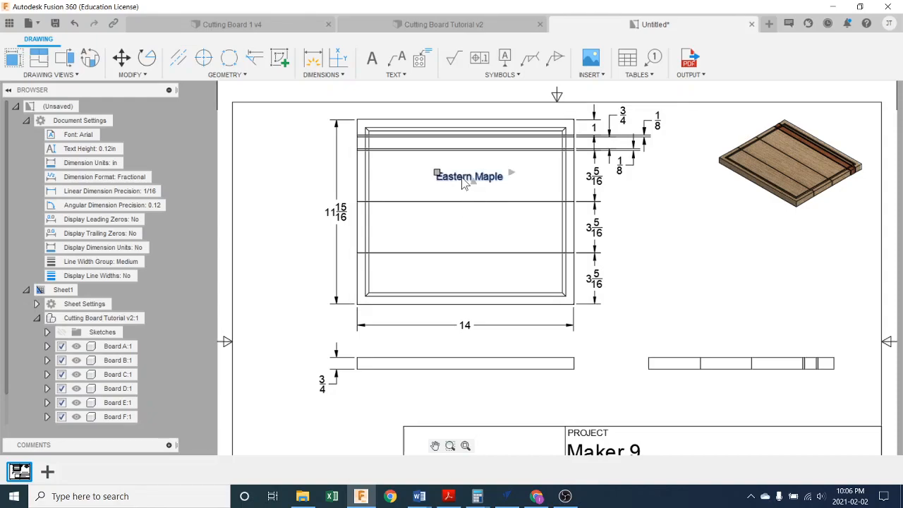
{"action": "right_click", "coordinate": [463, 182]}
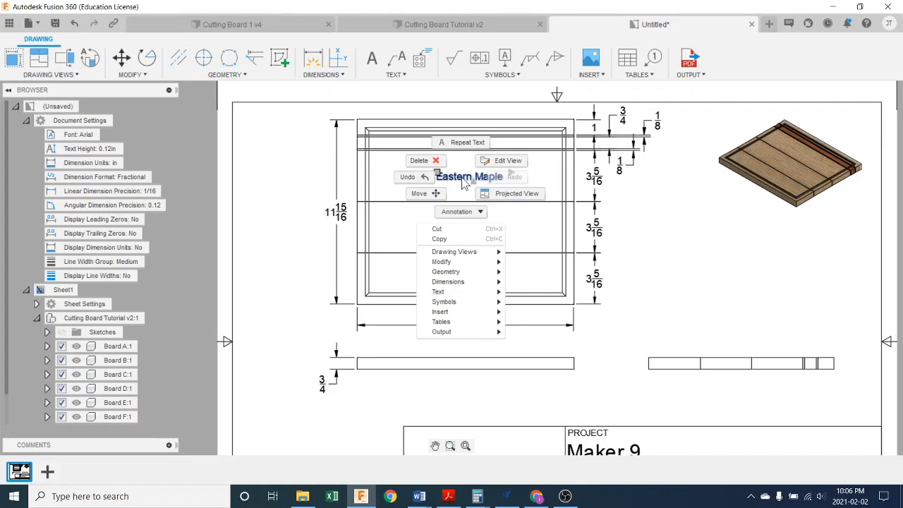
{"action": "left_click", "coordinate": [460, 238]}
{"action": "right_click", "coordinate": [458, 234]}
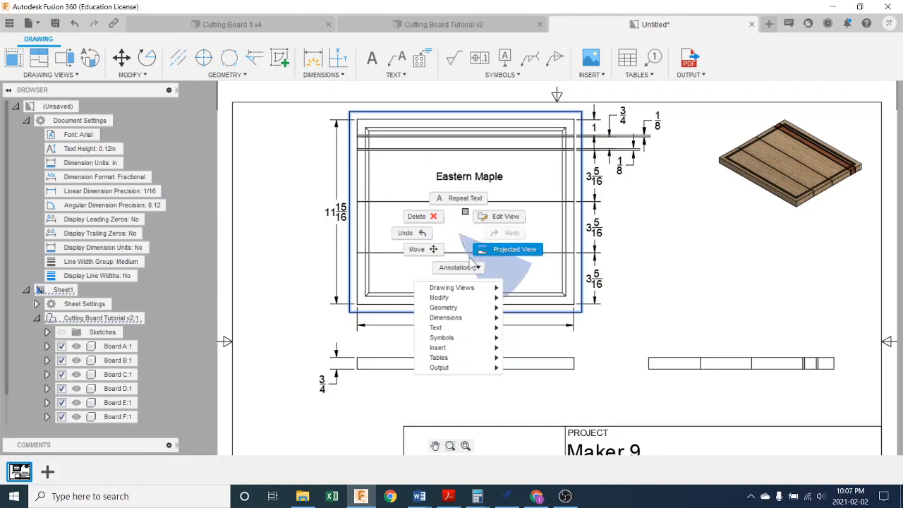
{"action": "key", "text": "Escape"}
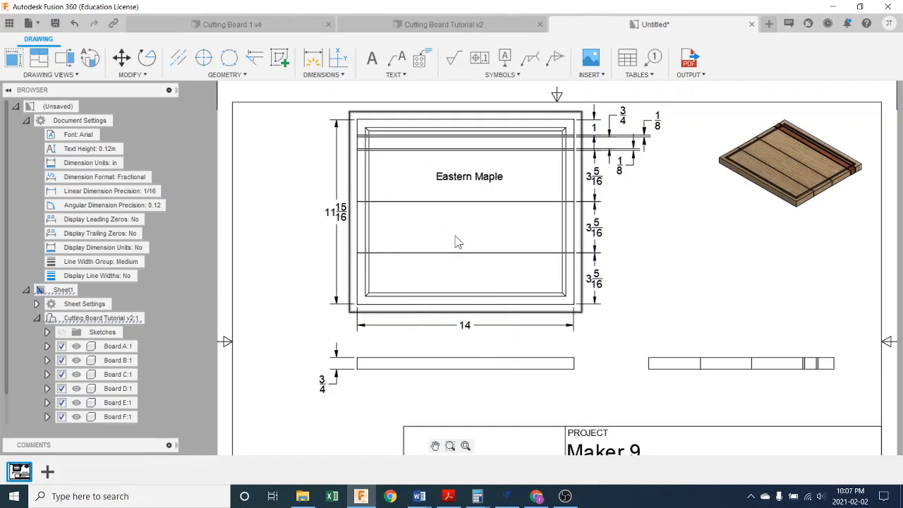
{"action": "right_click", "coordinate": [458, 182]}
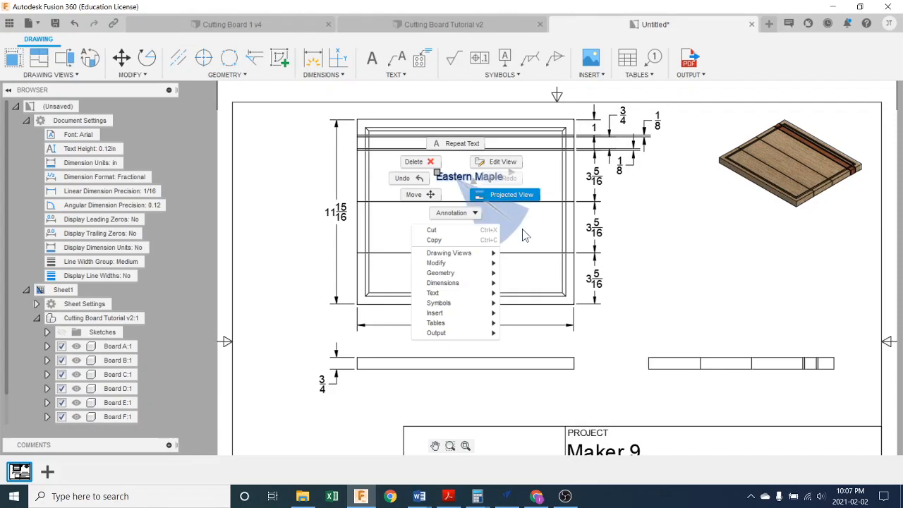
{"action": "left_click", "coordinate": [503, 195]}
- Add the text label "Eastern Maple" in the middle wide strip of the top view
{"action": "left_click", "coordinate": [372, 57]}
{"action": "left_click", "coordinate": [425, 217]}
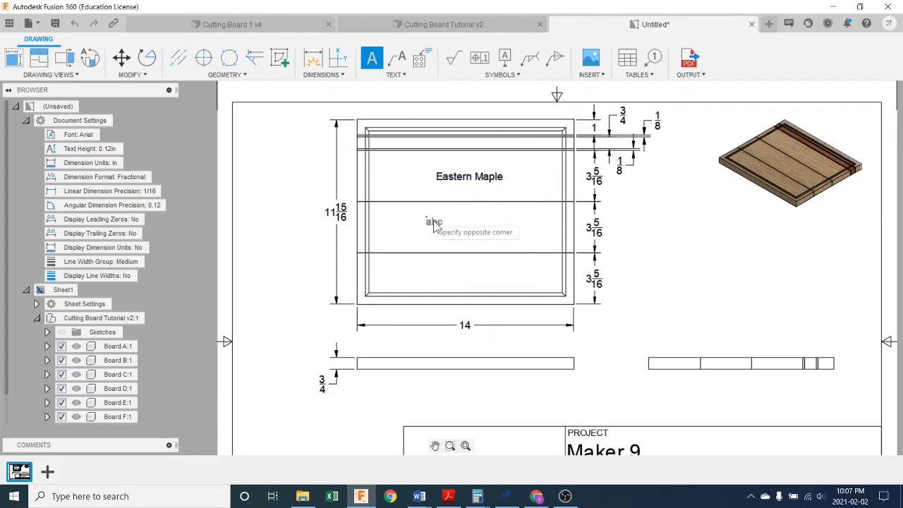
{"action": "left_click", "coordinate": [508, 238]}
{"action": "type", "text": "E"}
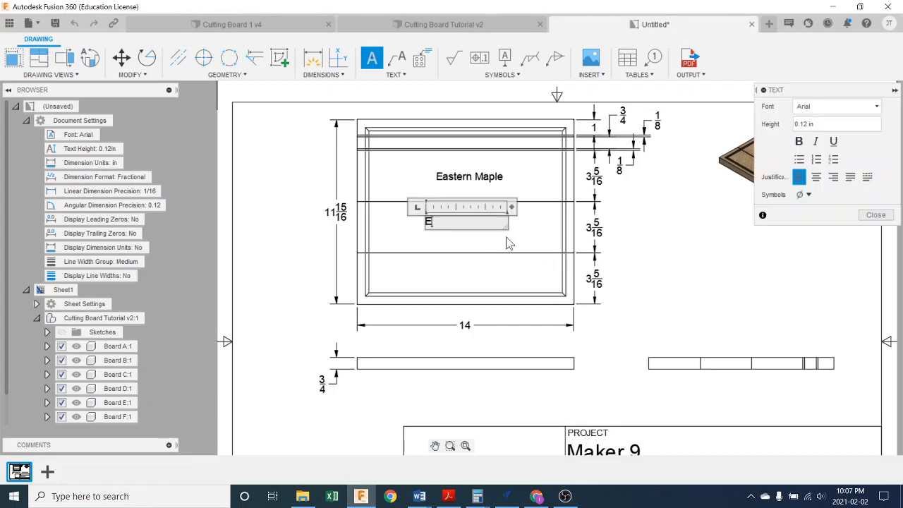
{"action": "type", "text": "astern Maple"}
{"action": "key", "text": "Return"}
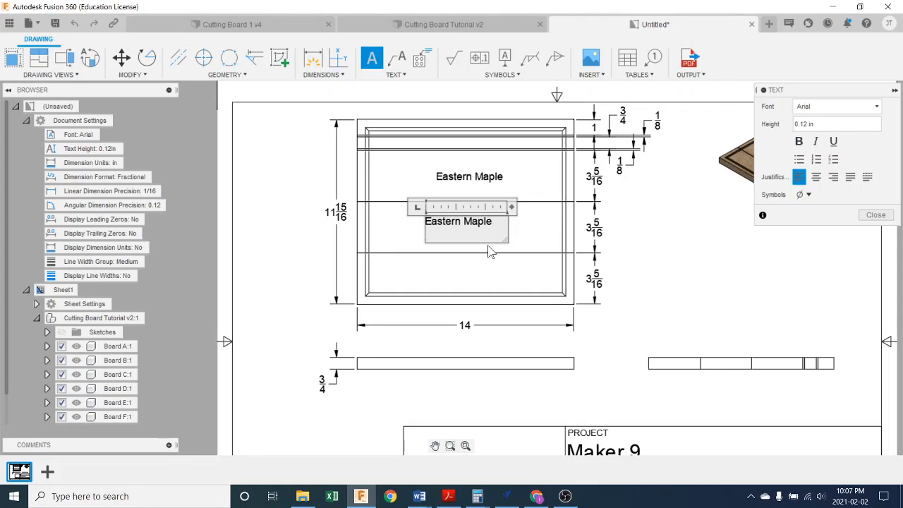
{"action": "key", "text": "BackSpace"}
{"action": "left_click", "coordinate": [876, 215]}
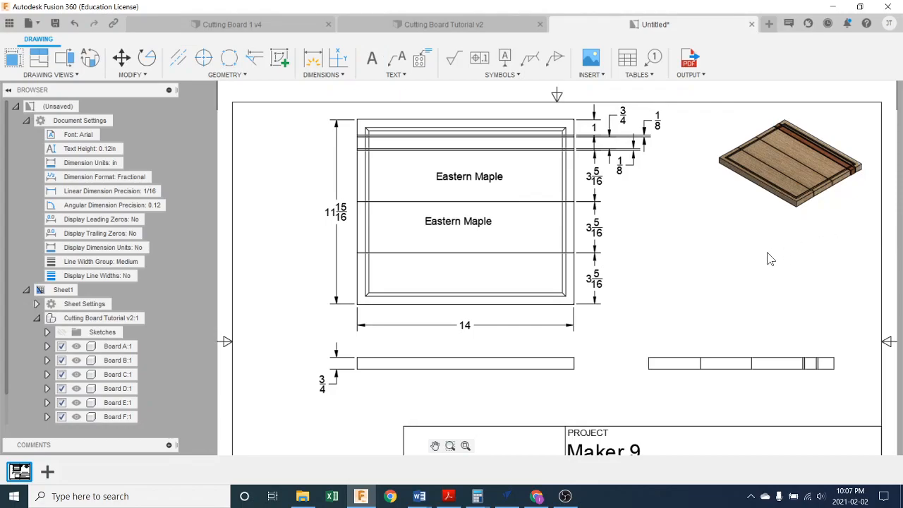
- Add the text label "Eastern Maple" in the lowest wide strip of the top view
{"action": "left_click", "coordinate": [372, 57]}
{"action": "left_click", "coordinate": [442, 268]}
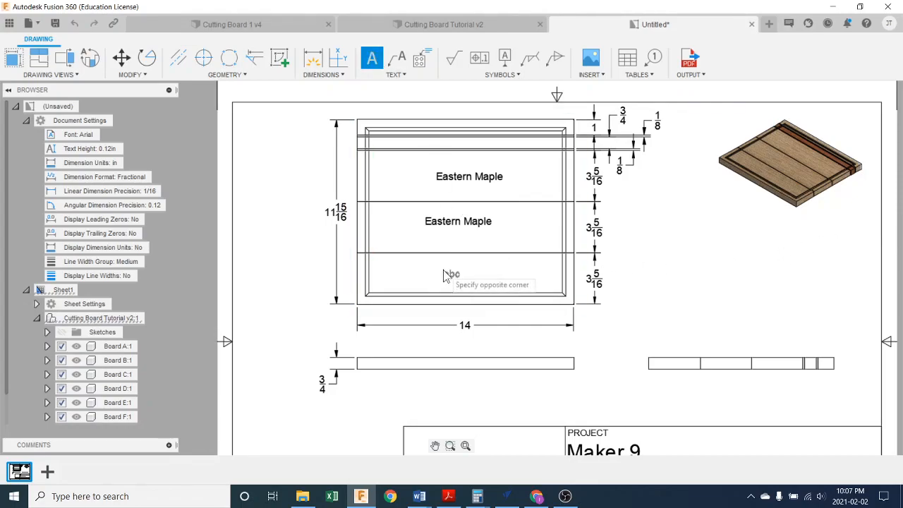
{"action": "left_click", "coordinate": [512, 282]}
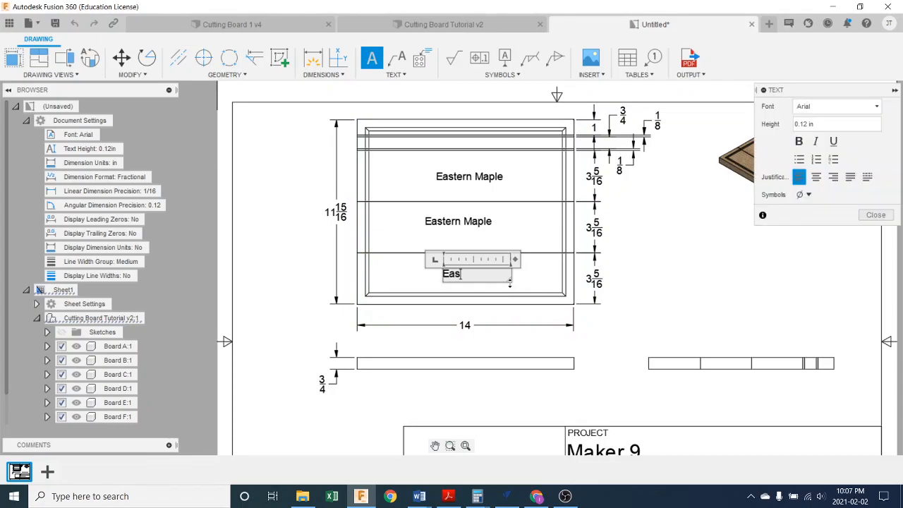
{"action": "type", "text": "Eastern Maple"}
{"action": "left_click", "coordinate": [875, 214]}
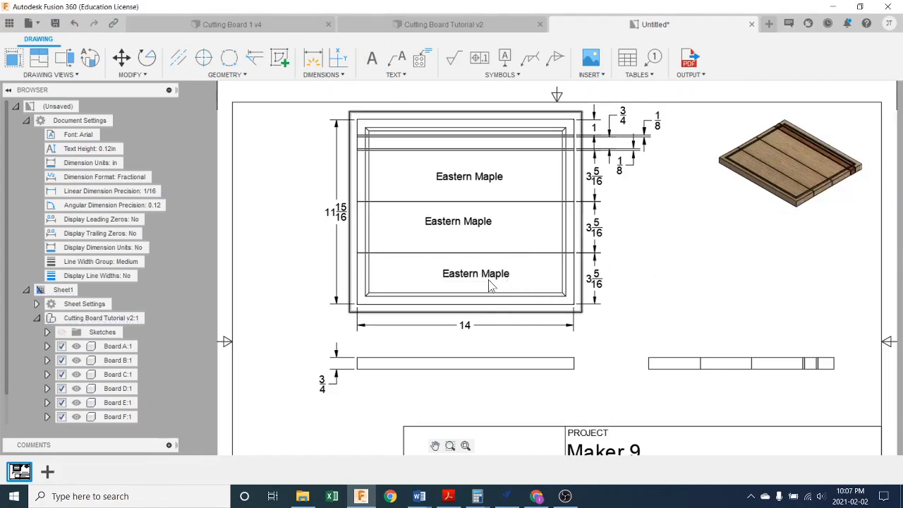
- Reposition the three "Eastern Maple" labels so they sit roughly centred across the board, one above another
{"action": "left_click", "coordinate": [443, 269]}
{"action": "left_click", "coordinate": [433, 266]}
{"action": "left_click", "coordinate": [438, 220]}
{"action": "left_click", "coordinate": [425, 219]}
{"action": "left_click", "coordinate": [433, 225]}
{"action": "left_click", "coordinate": [457, 185]}
{"action": "left_click", "coordinate": [437, 173]}
{"action": "left_click", "coordinate": [432, 182]}
{"action": "left_click", "coordinate": [498, 176]}
- Add the text note "1/8" strips to be made from Black Walnut" beside the top view, outside the overall height dimension
{"action": "scroll", "coordinate": [633, 216], "scroll_direction": "up", "scroll_amount": 1}
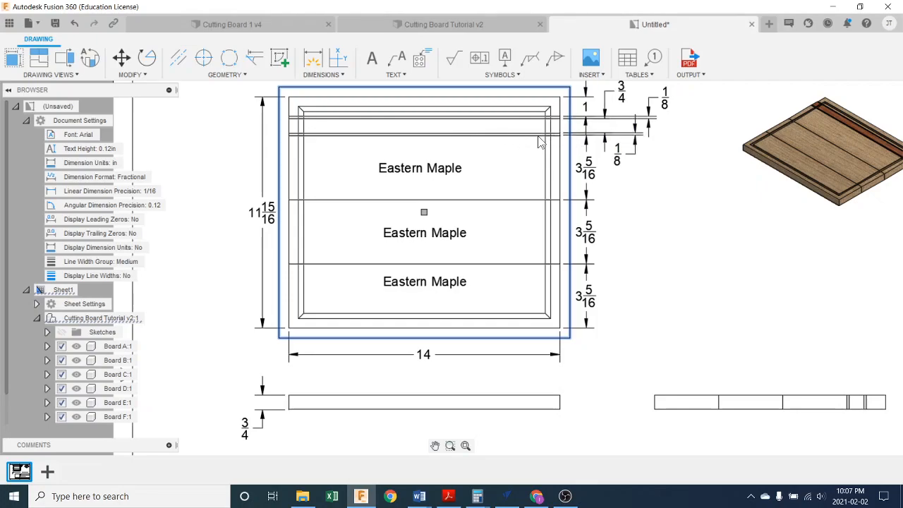
{"action": "scroll", "coordinate": [770, 281], "scroll_direction": "down", "scroll_amount": 2}
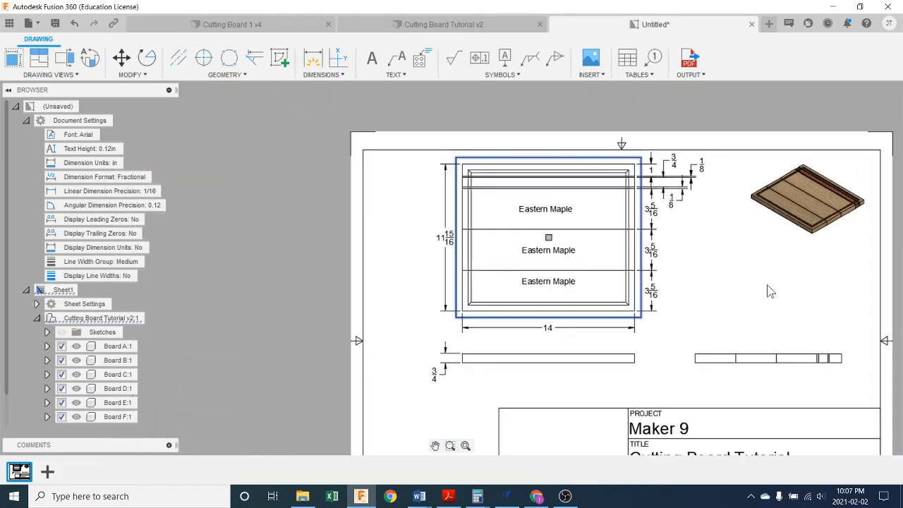
{"action": "middle_click_drag", "start_coordinate": [768, 315], "coordinate": [732, 287]}
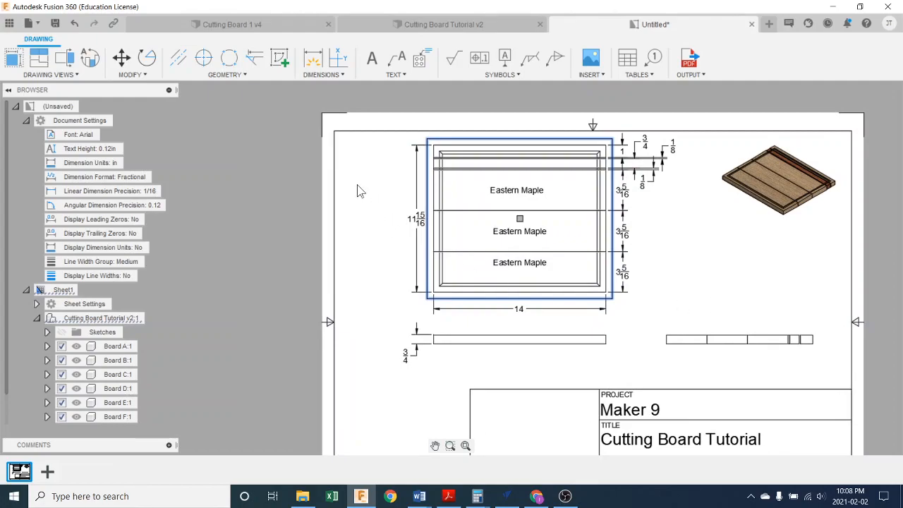
{"action": "left_click", "coordinate": [371, 58]}
{"action": "left_click", "coordinate": [341, 181]}
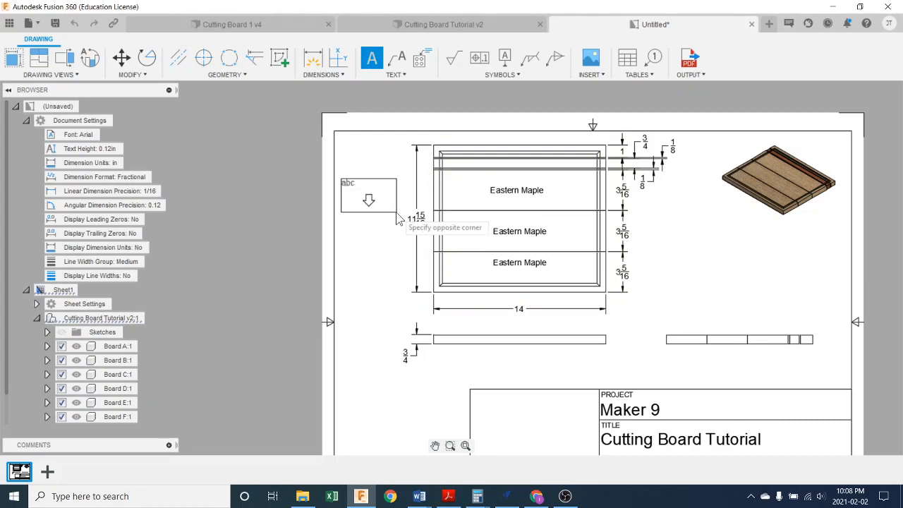
{"action": "left_click", "coordinate": [409, 235]}
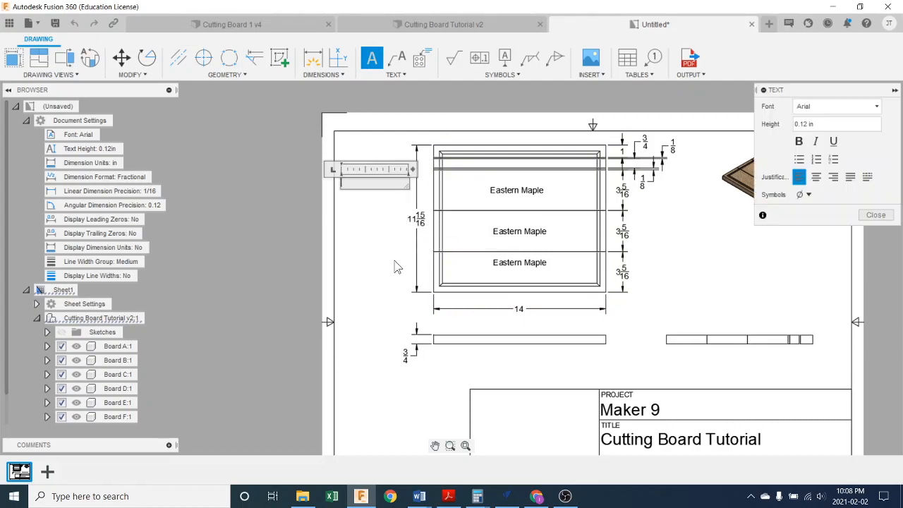
{"action": "type", "text": "1/8 \" strips to be made f"}
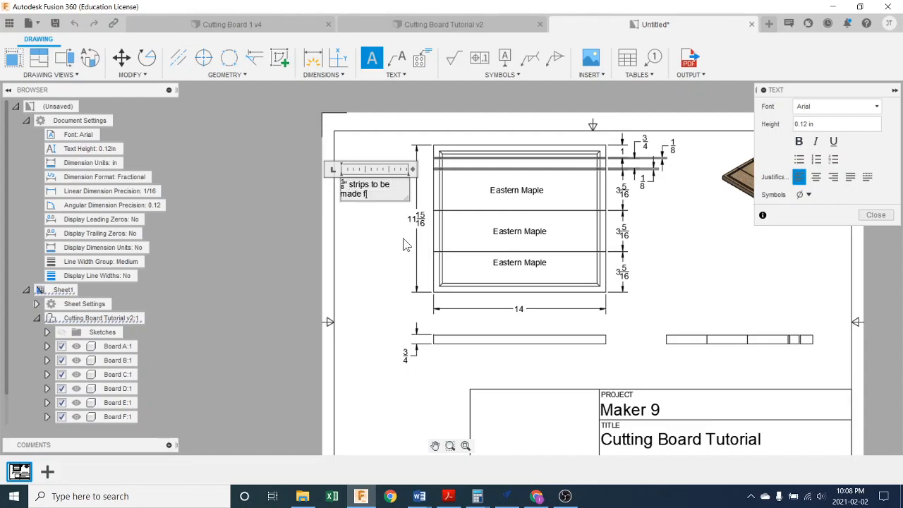
{"action": "type", "text": "rom Black Walnut"}
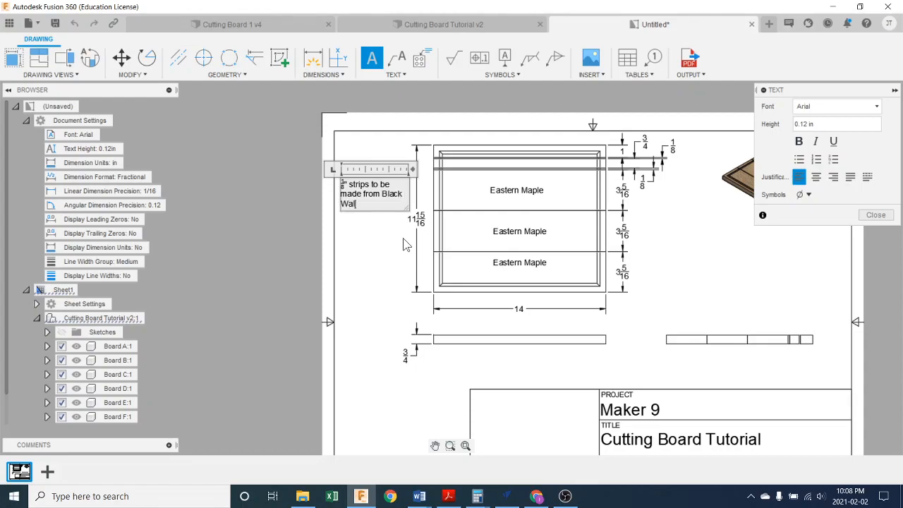
{"action": "key", "text": "Return"}
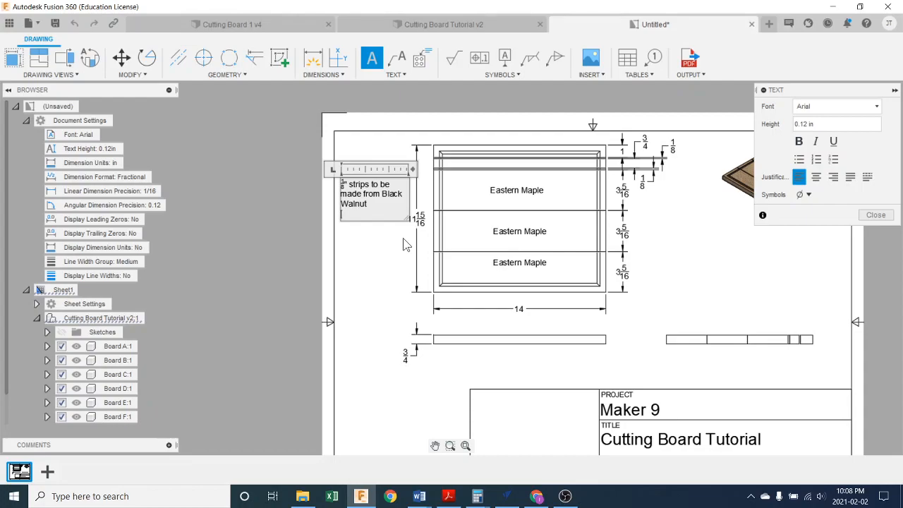
{"action": "left_click", "coordinate": [876, 215]}
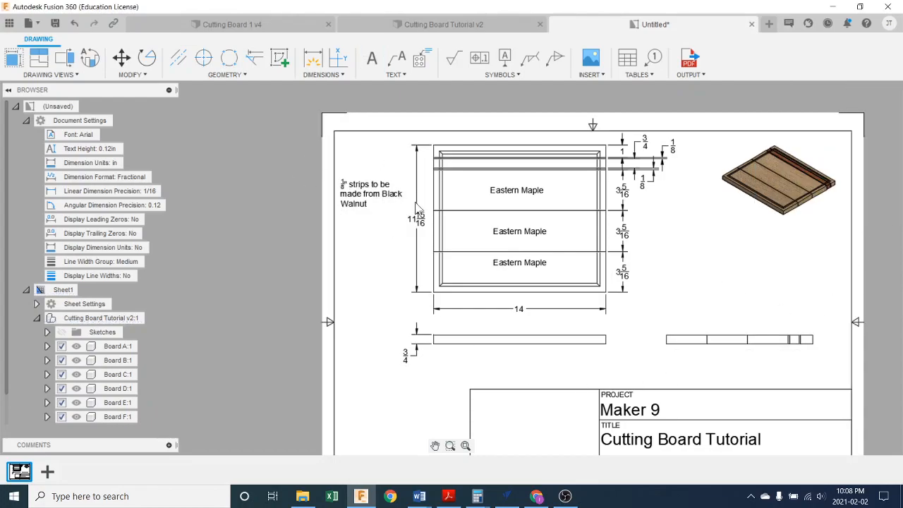
- Add a leader without text from the Black Walnut note to the lower thin strip's edge
{"action": "left_click", "coordinate": [399, 63]}
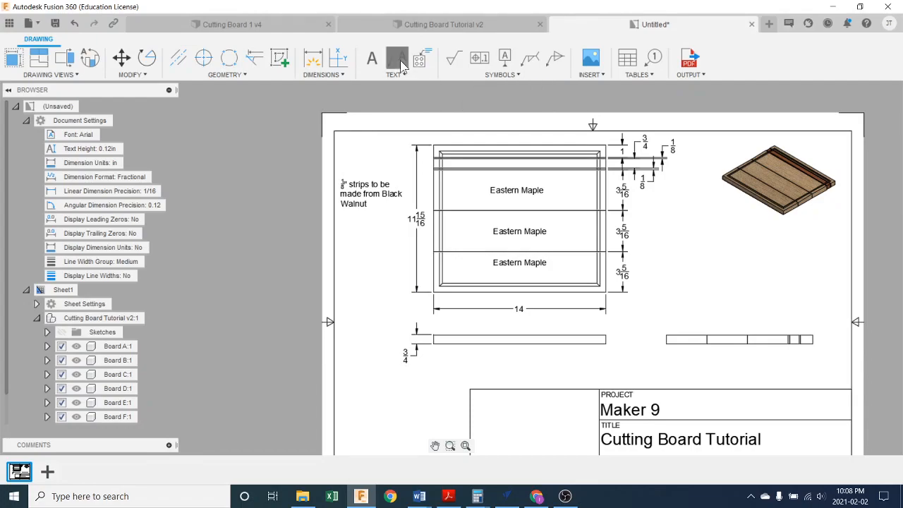
{"action": "left_click", "coordinate": [432, 171]}
{"action": "left_click", "coordinate": [412, 182]}
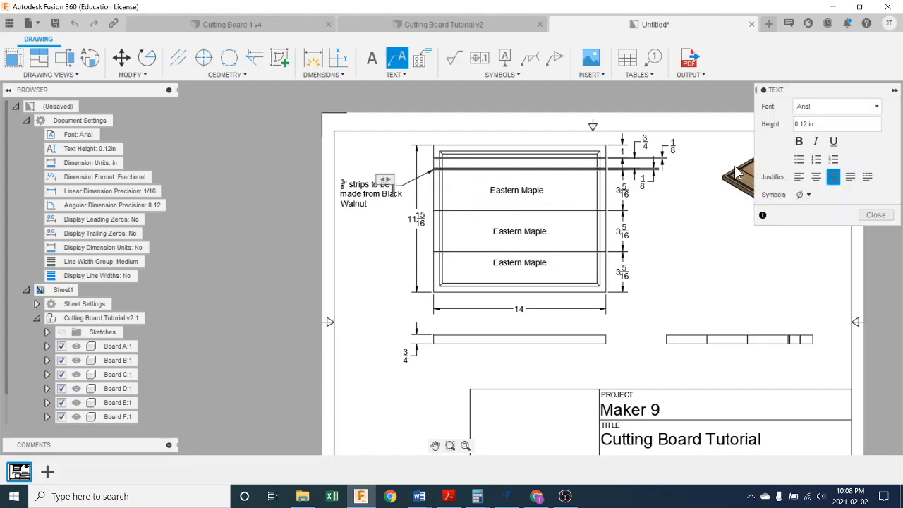
{"action": "left_click", "coordinate": [875, 214]}
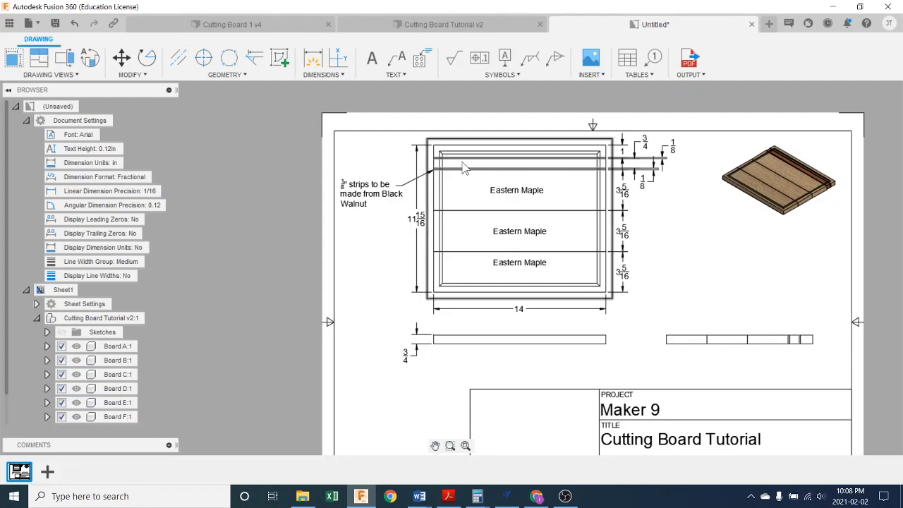
- Add a leader note reading "Cherry" that points to the strip between the two thin strips, above the Black Walnut note
{"action": "left_click", "coordinate": [397, 60]}
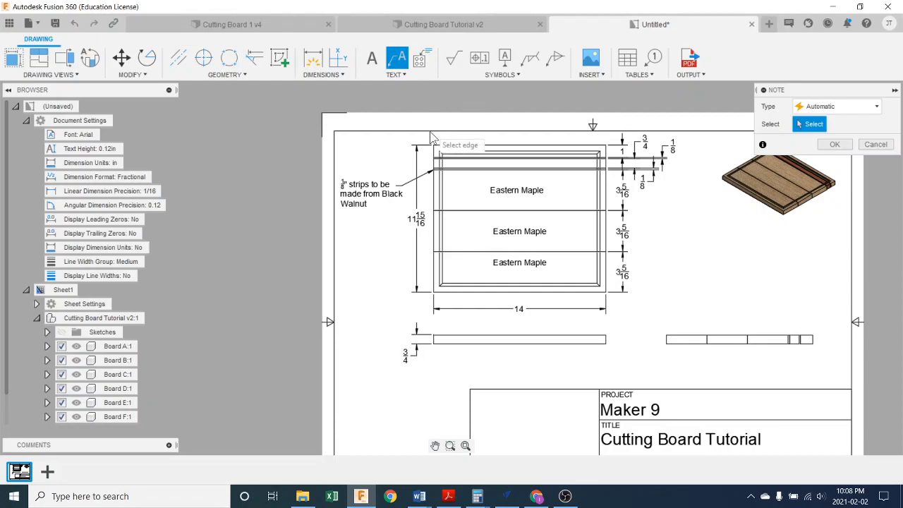
{"action": "scroll", "coordinate": [443, 169], "scroll_direction": "up", "scroll_amount": 4}
{"action": "left_click", "coordinate": [440, 168]}
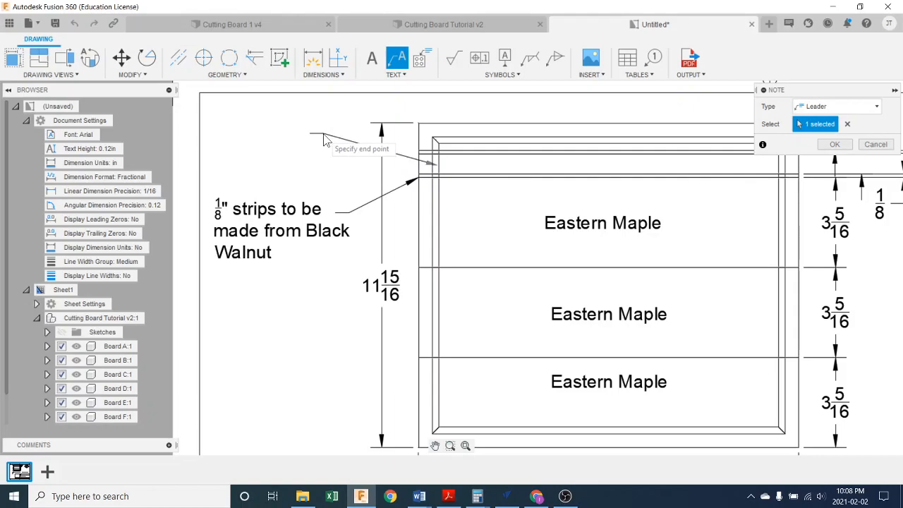
{"action": "left_click", "coordinate": [313, 141]}
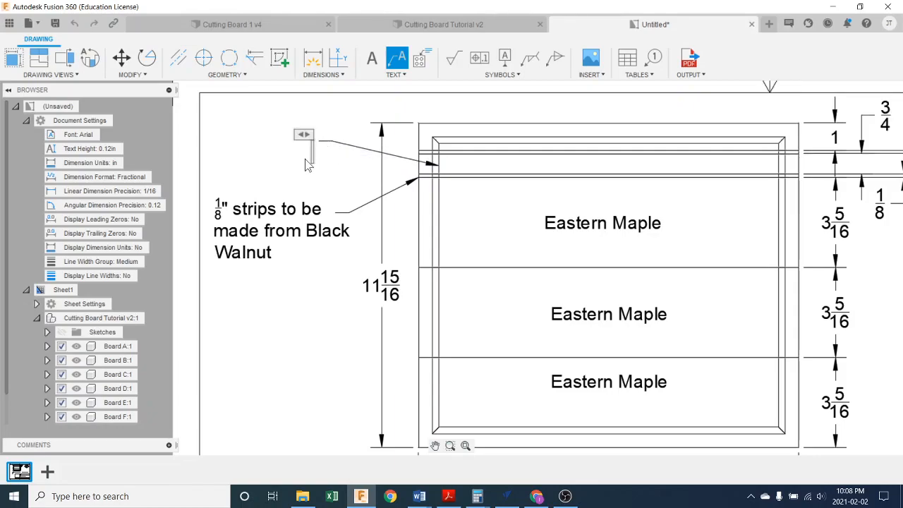
{"action": "type", "text": "Cherry"}
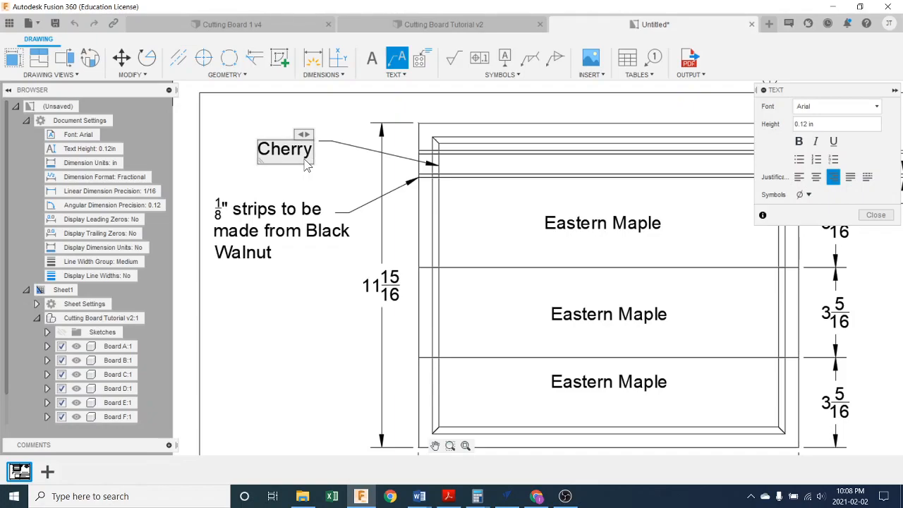
{"action": "key", "text": "Return"}
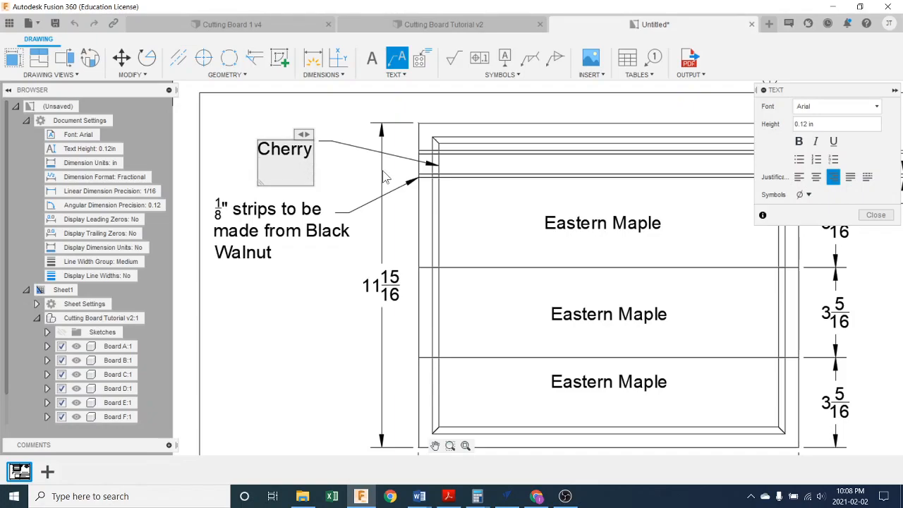
{"action": "left_click", "coordinate": [876, 214]}
- Move the top view slightly down toward the front view, keeping the two views aligned
{"action": "scroll", "coordinate": [626, 277], "scroll_direction": "down", "scroll_amount": 2}
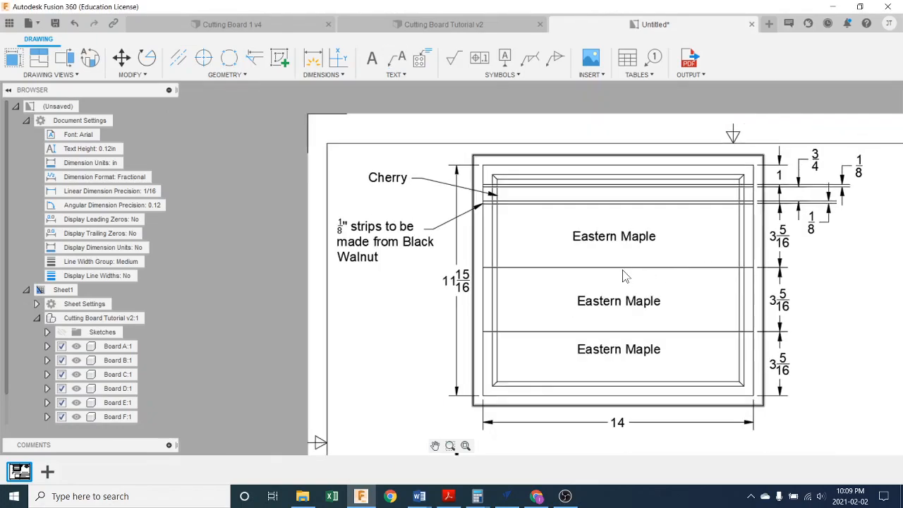
{"action": "scroll", "coordinate": [626, 276], "scroll_direction": "down", "scroll_amount": 2}
{"action": "mouse_move", "coordinate": [736, 336]}
{"action": "middle_mouse_down"}
{"action": "mouse_move", "coordinate": [647, 256]}
{"action": "mouse_move", "coordinate": [569, 235]}
{"action": "mouse_move", "coordinate": [556, 252]}
{"action": "middle_mouse_up"}
{"action": "scroll", "coordinate": [600, 308], "scroll_direction": "down", "scroll_amount": 1}
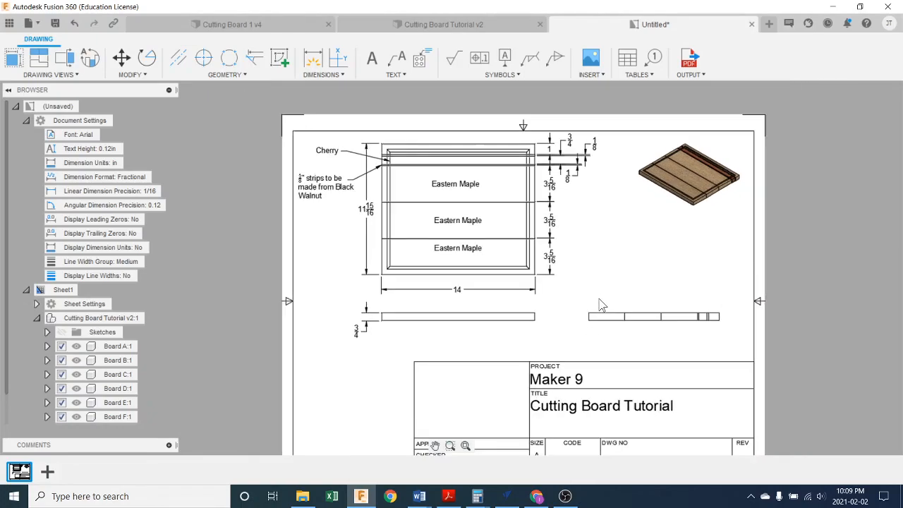
{"action": "middle_click_drag", "start_coordinate": [625, 317], "coordinate": [583, 296]}
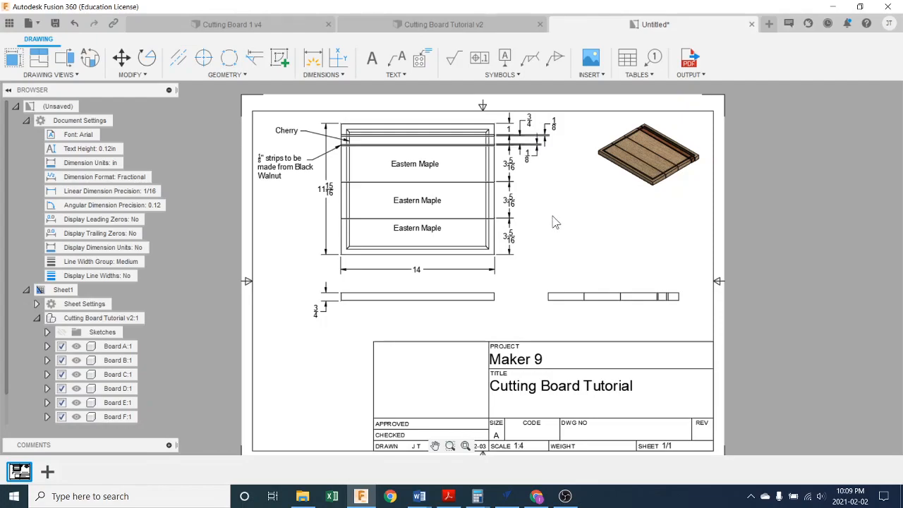
{"action": "left_click", "coordinate": [422, 197]}
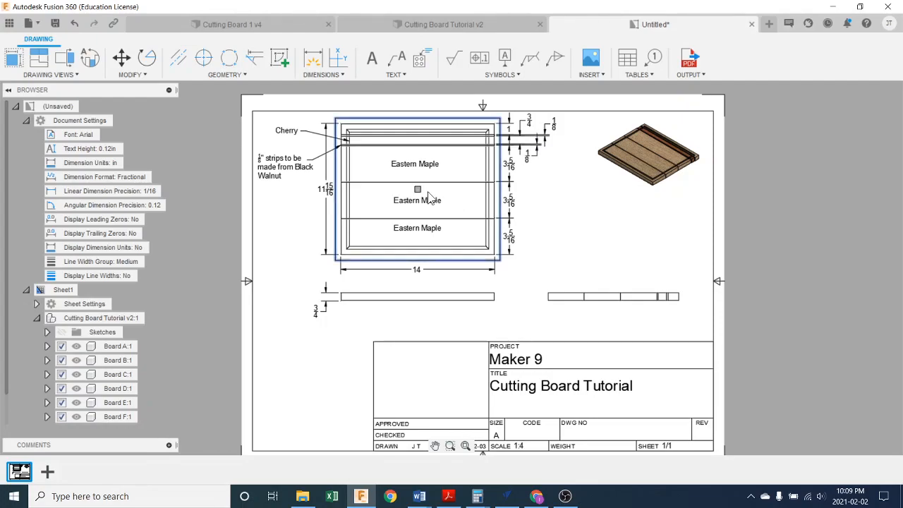
{"action": "left_click", "coordinate": [417, 189]}
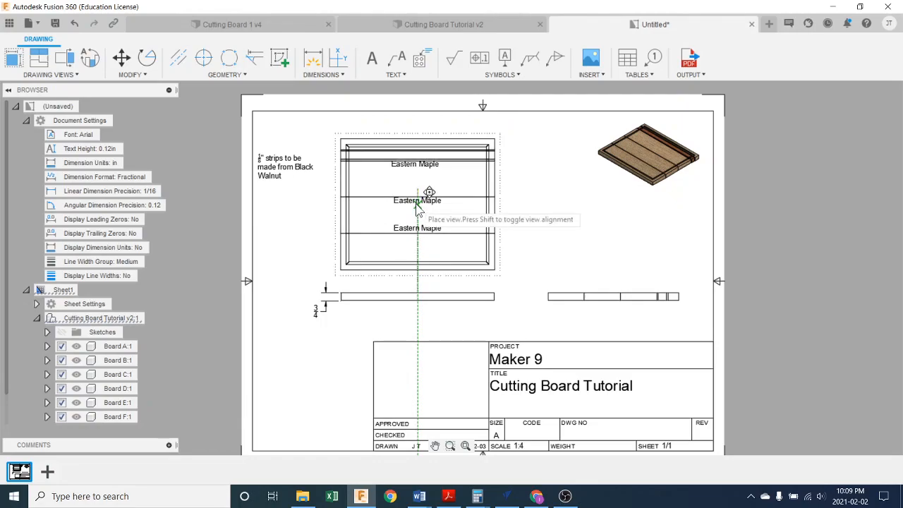
{"action": "left_click", "coordinate": [415, 203]}
- Move the front view slightly down, away from the top view, to leave room for the 14 in width dimension
{"action": "left_click", "coordinate": [434, 301]}
{"action": "left_click", "coordinate": [417, 297]}
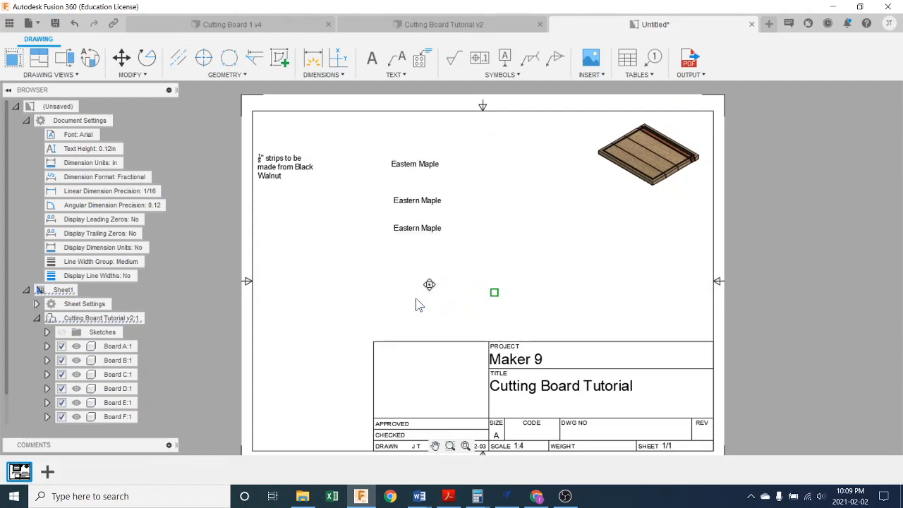
{"action": "left_click", "coordinate": [417, 313]}
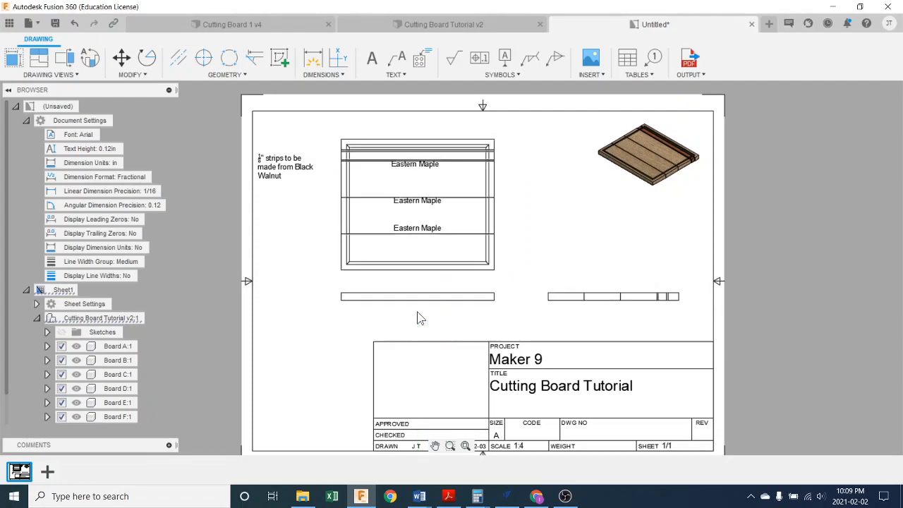
- Center the three Eastern Maple labels within their wide strips and shift the Black Walnut note slightly down from the Cherry note
{"action": "left_click", "coordinate": [431, 165]}
{"action": "left_click_drag", "start_coordinate": [394, 165], "coordinate": [396, 247]}
{"action": "left_click", "coordinate": [403, 206]}
{"action": "left_click", "coordinate": [399, 228]}
{"action": "left_click", "coordinate": [591, 246]}
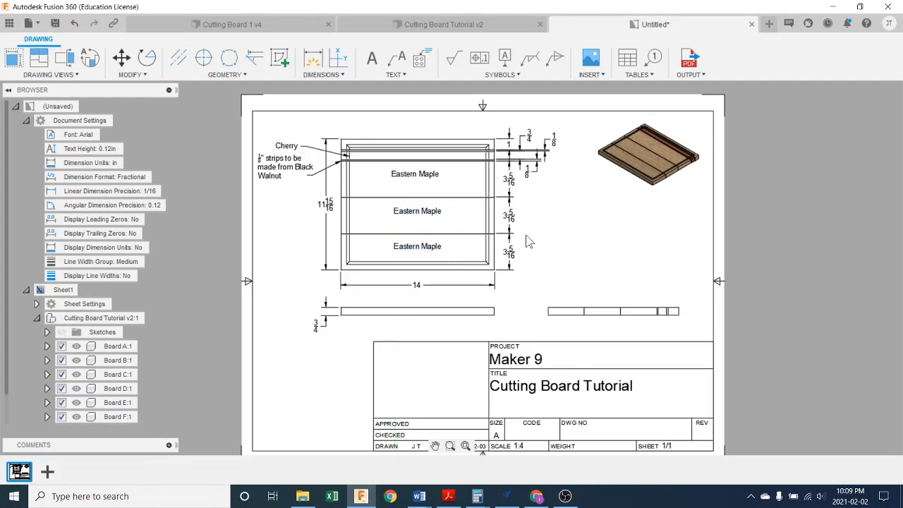
{"action": "left_click", "coordinate": [277, 167]}
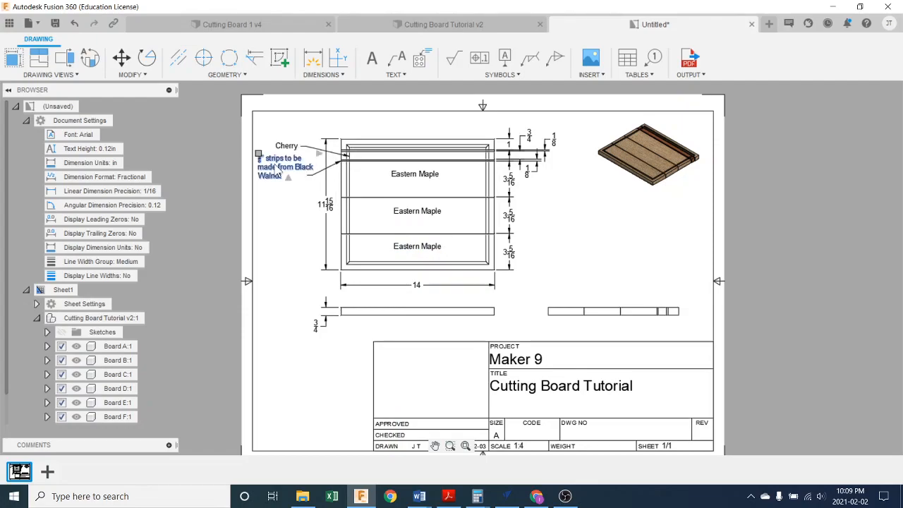
{"action": "left_click_drag", "start_coordinate": [277, 167], "coordinate": [267, 180]}
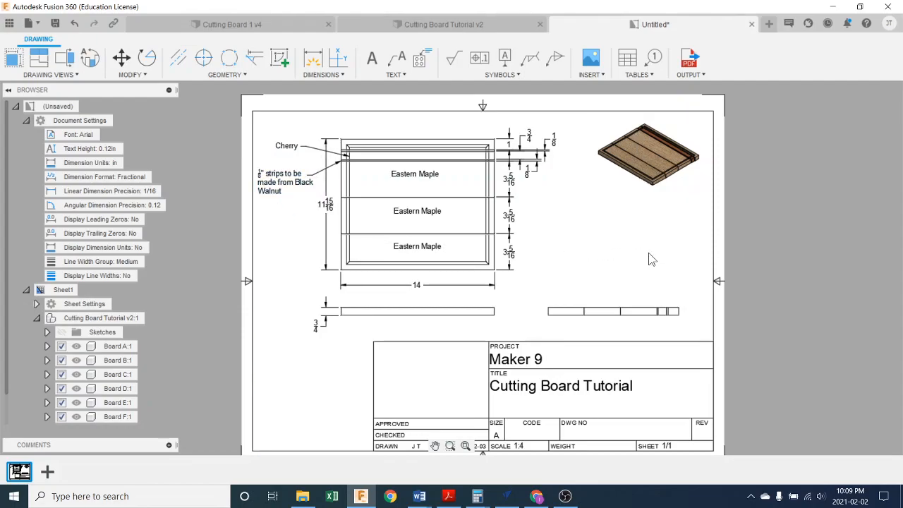
- Change the title block's title to "Cutting Board", keep the project as Maker 9, and finish editing the title block
{"action": "scroll", "coordinate": [649, 290], "scroll_direction": "down", "scroll_amount": 5}
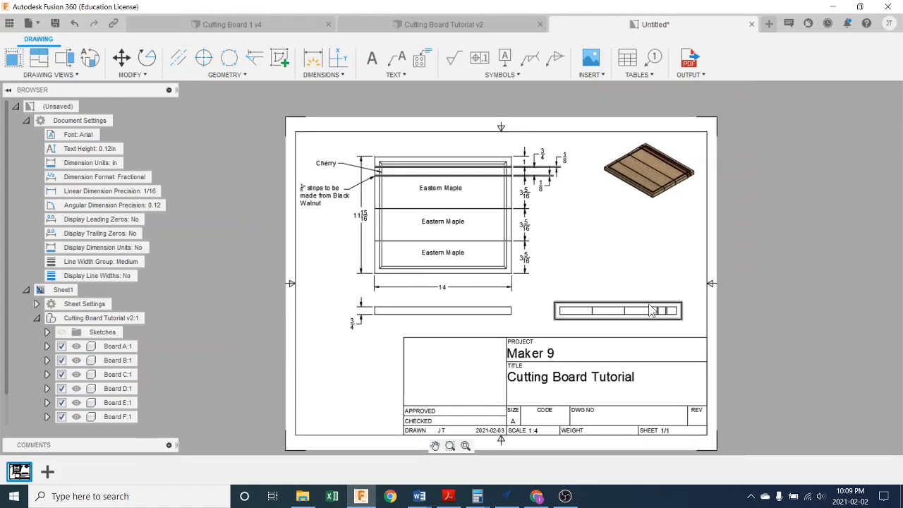
{"action": "middle_click_drag", "start_coordinate": [642, 345], "coordinate": [589, 305]}
{"action": "scroll", "coordinate": [489, 267], "scroll_direction": "up", "scroll_amount": 5}
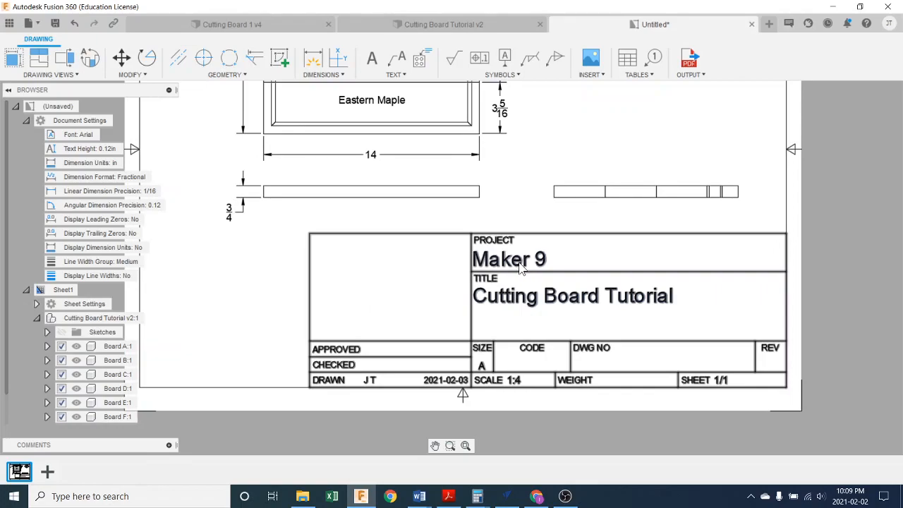
{"action": "double_click", "coordinate": [532, 304]}
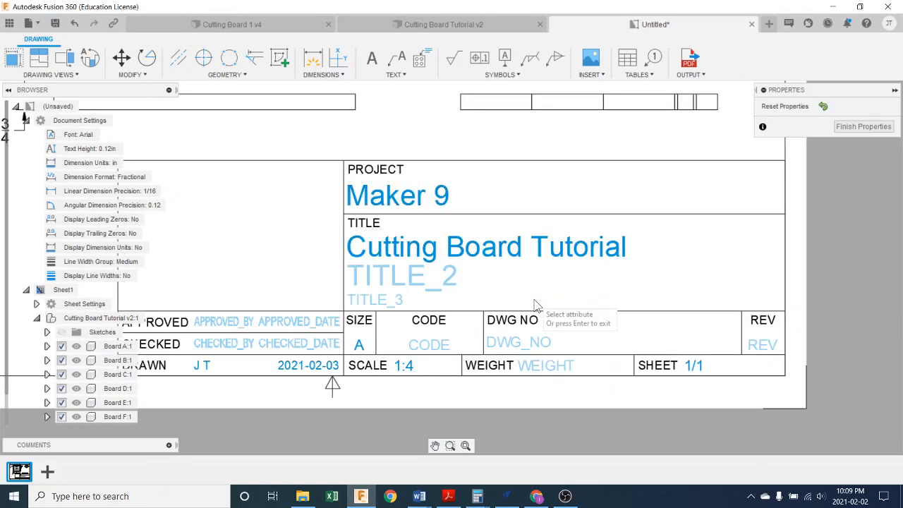
{"action": "left_click", "coordinate": [496, 252]}
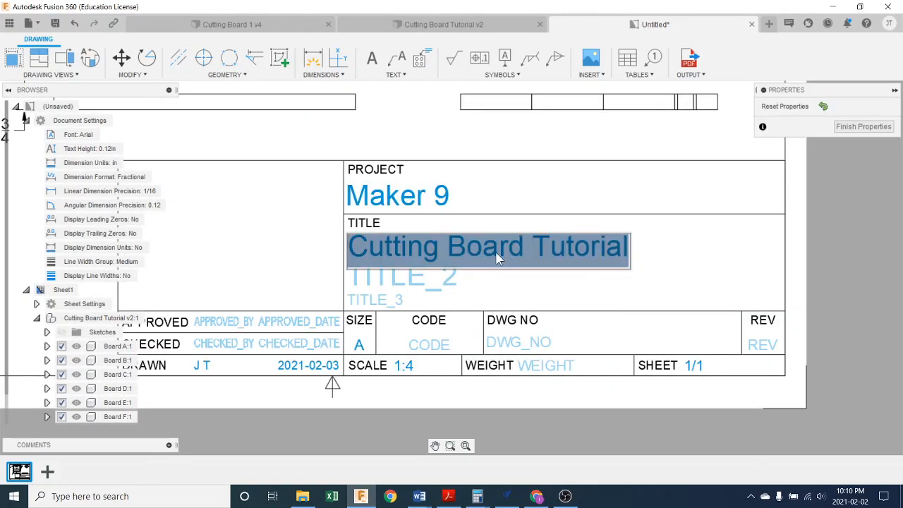
{"action": "type", "text": "Cutting "}
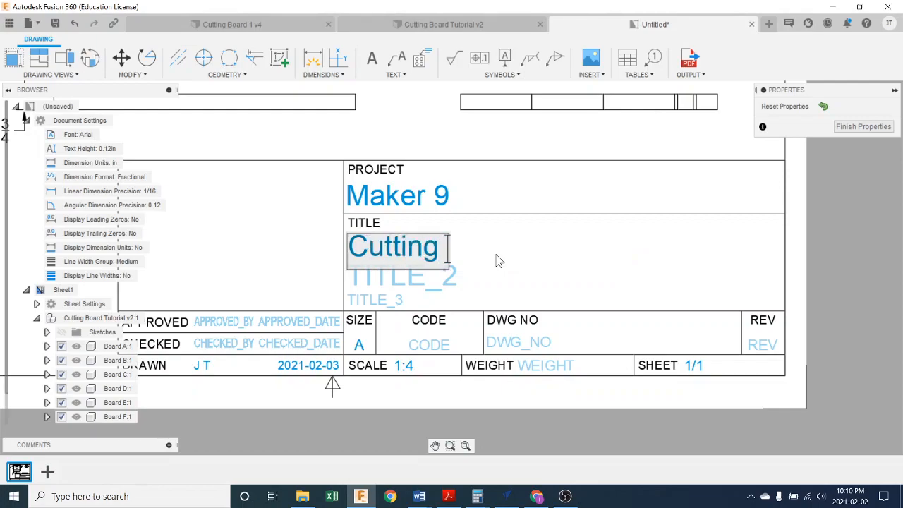
{"action": "type", "text": "Board"}
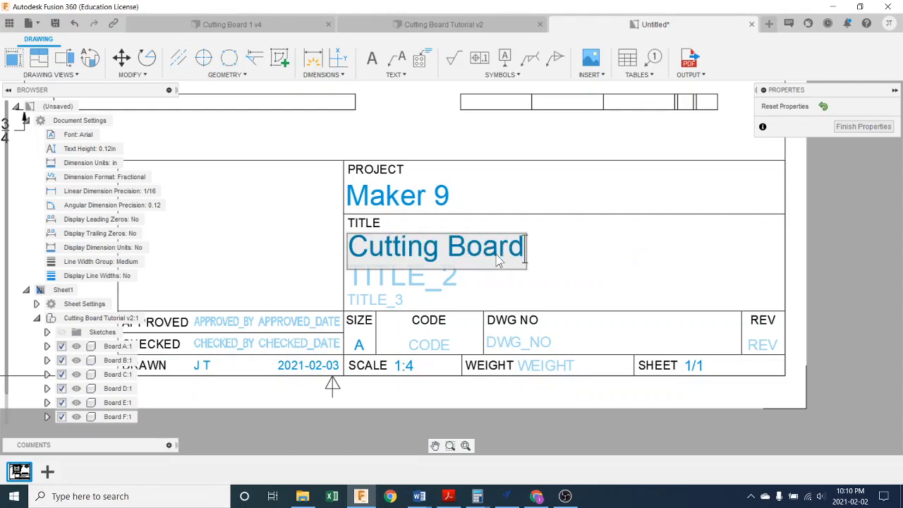
{"action": "left_click", "coordinate": [481, 278]}
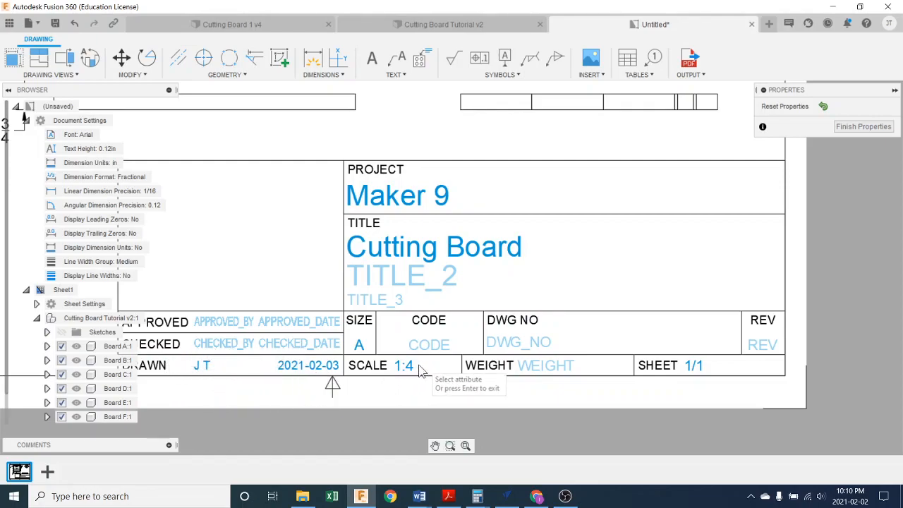
{"action": "left_click", "coordinate": [394, 194]}
{"action": "scroll", "coordinate": [550, 240], "scroll_direction": "down", "scroll_amount": 2}
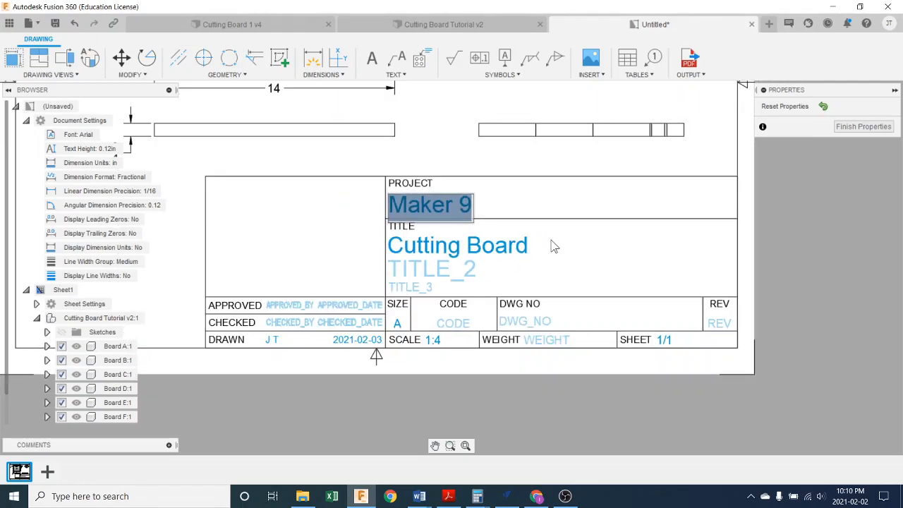
{"action": "left_click", "coordinate": [882, 127]}
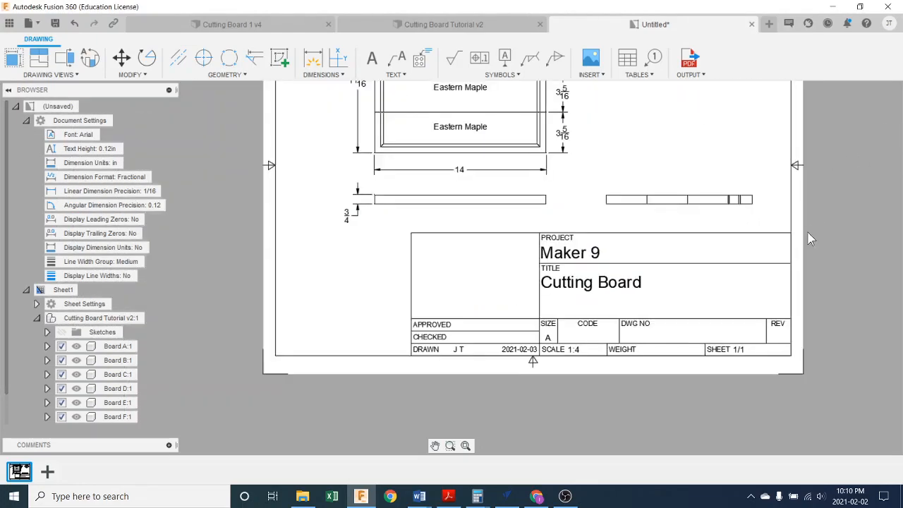
{"action": "middle_click_drag", "start_coordinate": [720, 334], "coordinate": [659, 351]}
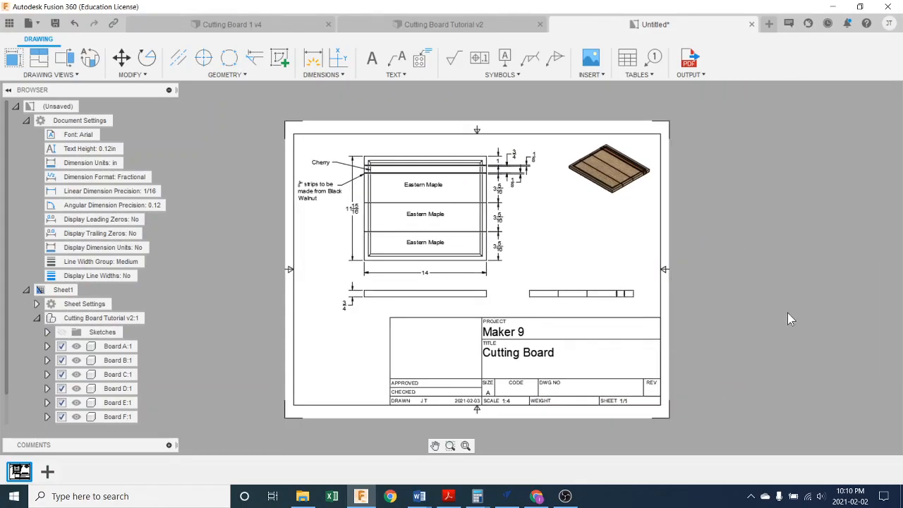
- Start a PDF output of all sheets with lineweights and create a folder named "Maker 9" in Documents for it
{"action": "left_click", "coordinate": [690, 74]}
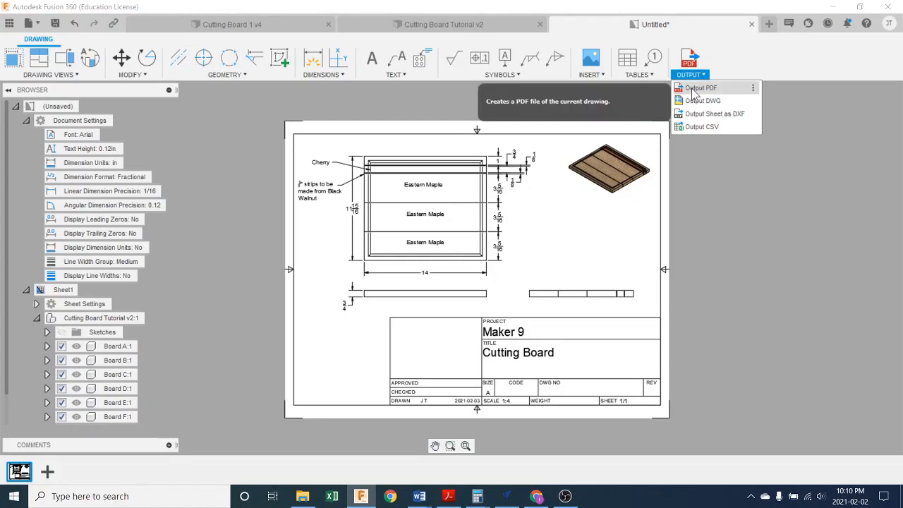
{"action": "left_click", "coordinate": [697, 92]}
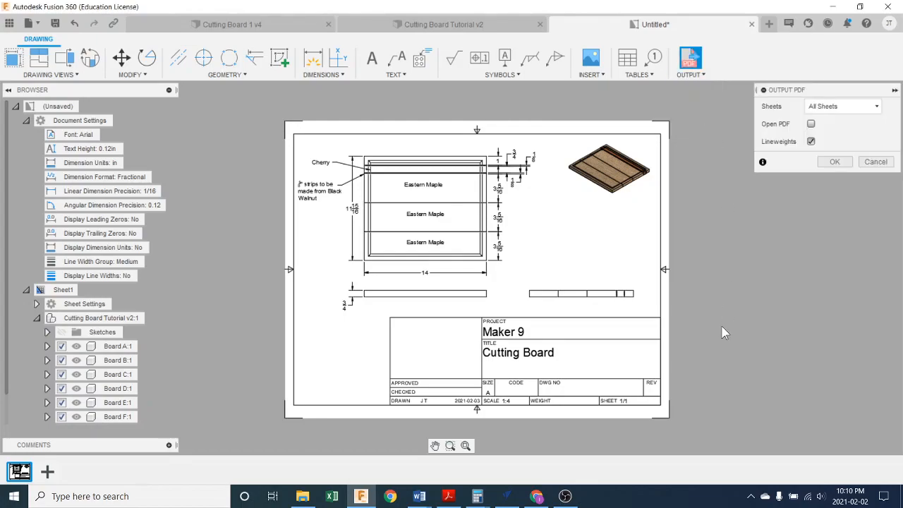
{"action": "left_click", "coordinate": [835, 161]}
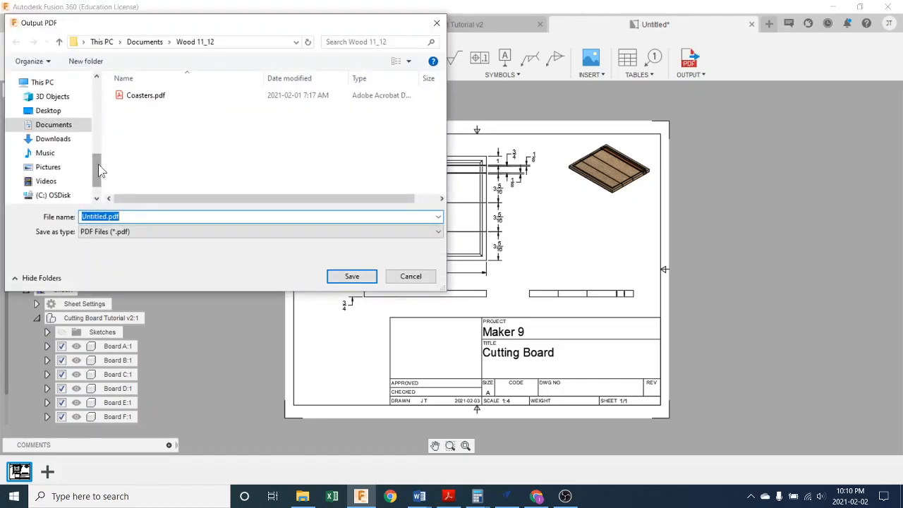
{"action": "scroll", "coordinate": [99, 164], "scroll_direction": "up", "scroll_amount": 2}
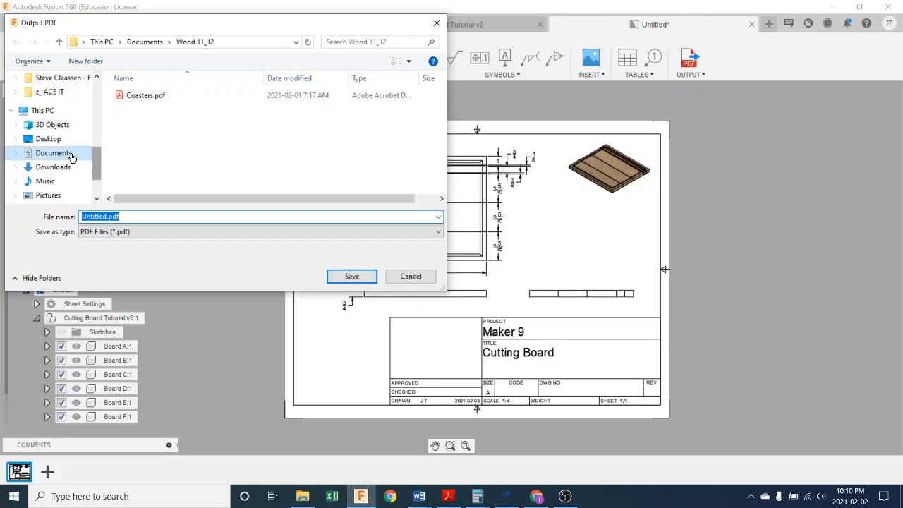
{"action": "left_click", "coordinate": [70, 153]}
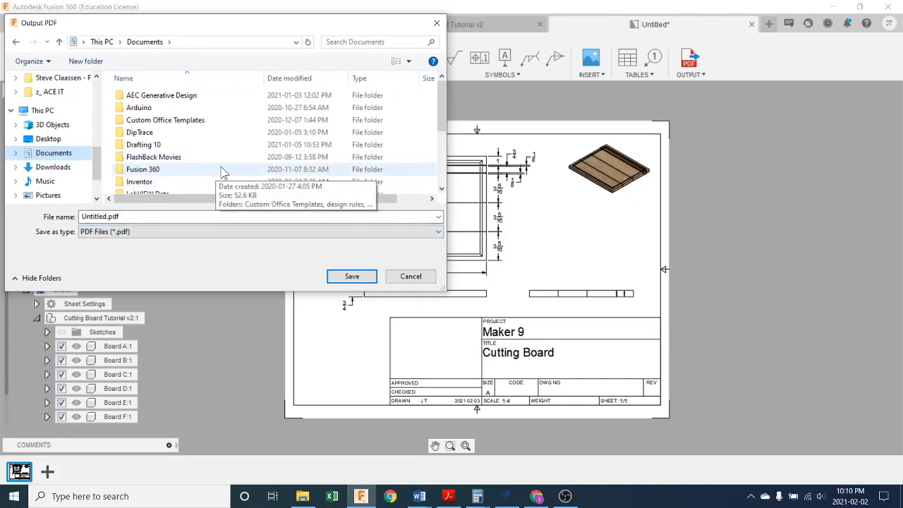
{"action": "scroll", "coordinate": [221, 171], "scroll_direction": "down", "scroll_amount": 3}
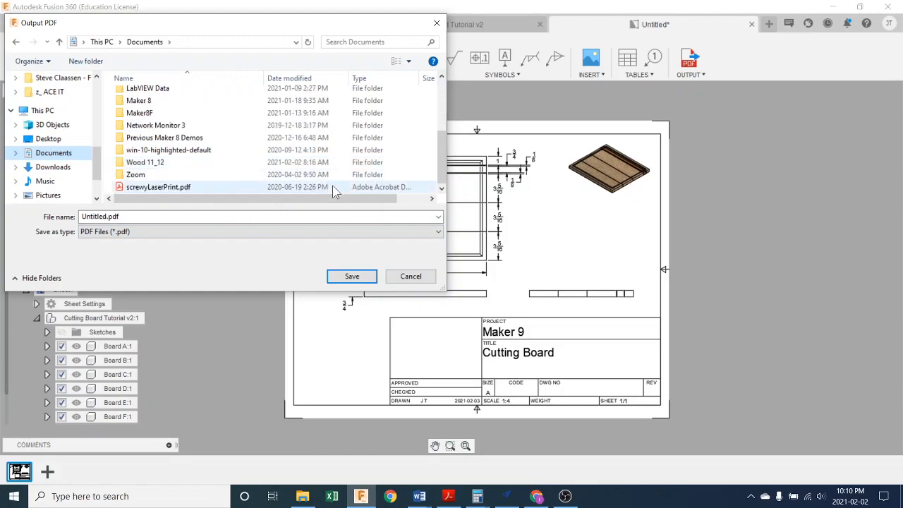
{"action": "right_click", "coordinate": [333, 185]}
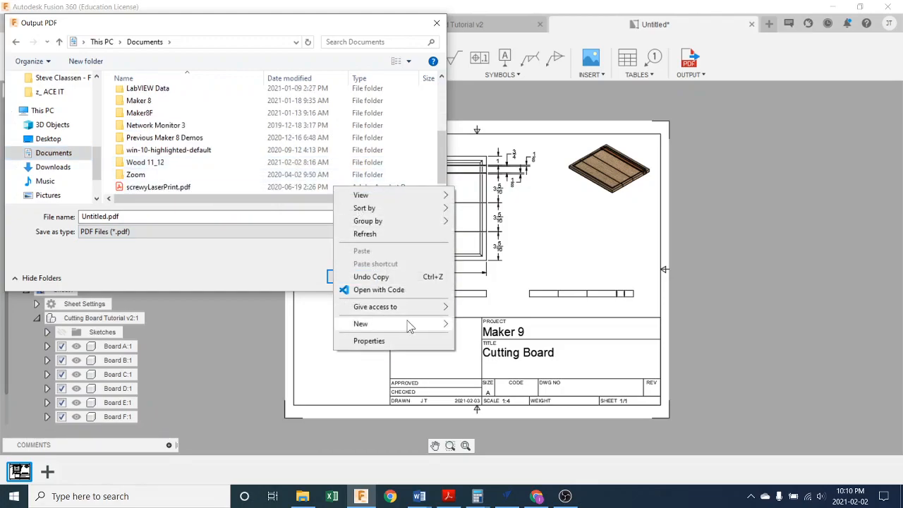
{"action": "mouse_move", "coordinate": [429, 324]}
{"action": "left_click", "coordinate": [476, 324]}
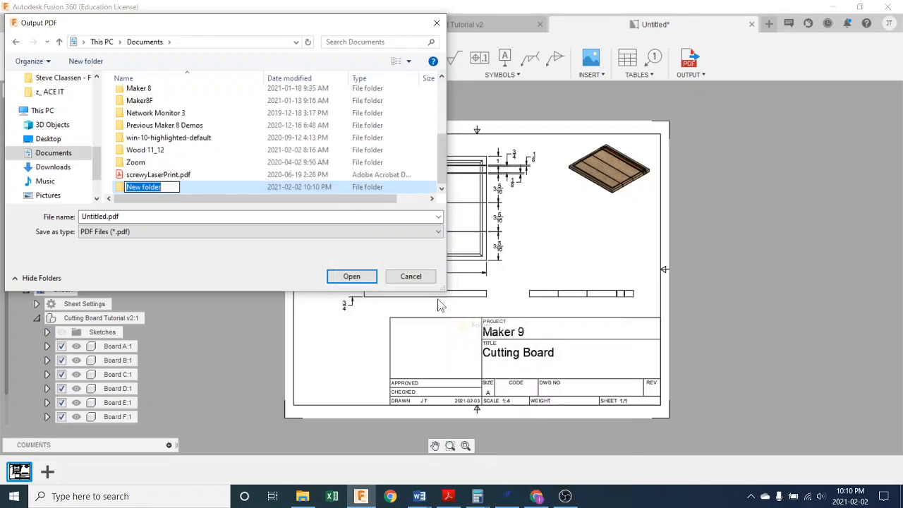
{"action": "type", "text": "Maker 9"}
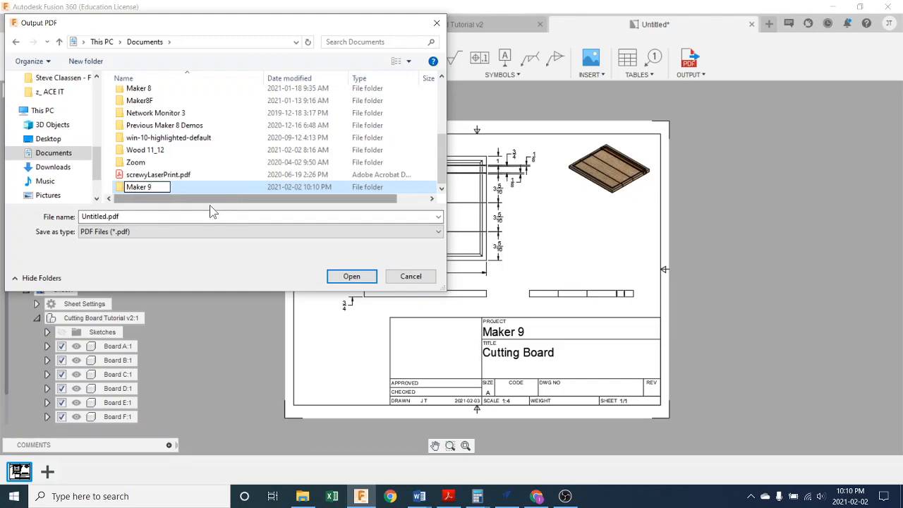
{"action": "key", "text": "Return"}
- Save the PDF as "working drawing" inside the new Maker 9 folder
{"action": "double_click", "coordinate": [135, 188]}
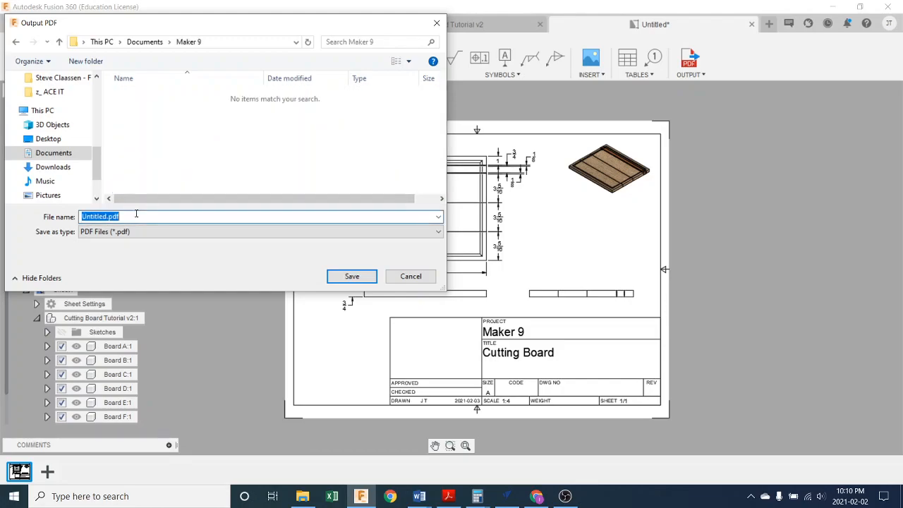
{"action": "type", "text": "working drawing"}
{"action": "left_click", "coordinate": [346, 276]}
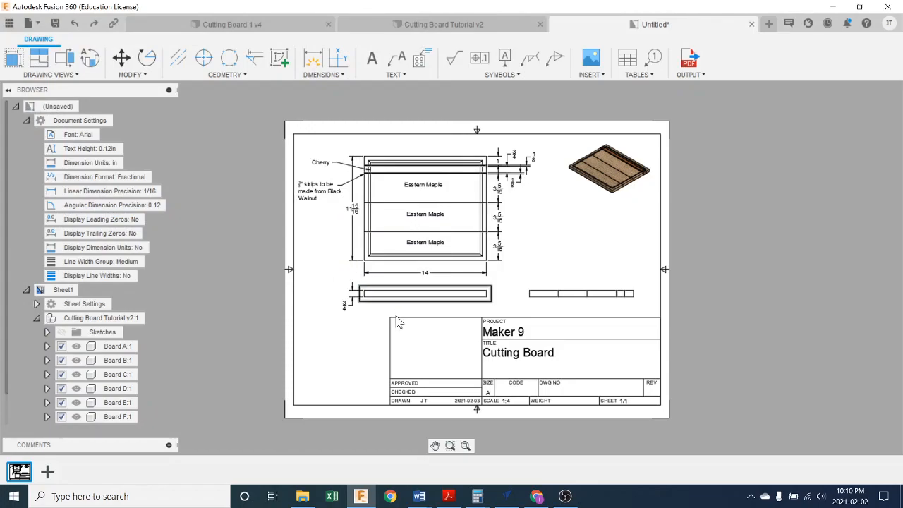
- Switch to File Explorer, go to the Maker 9 folder in Documents, and open working drawing.pdf with Adobe Acrobat Reader DC
{"action": "left_click", "coordinate": [302, 496]}
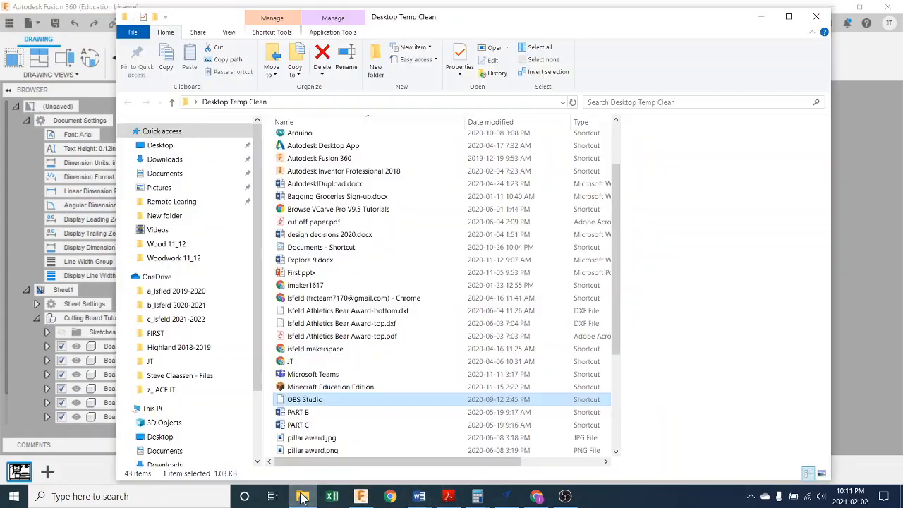
{"action": "left_click", "coordinate": [203, 175]}
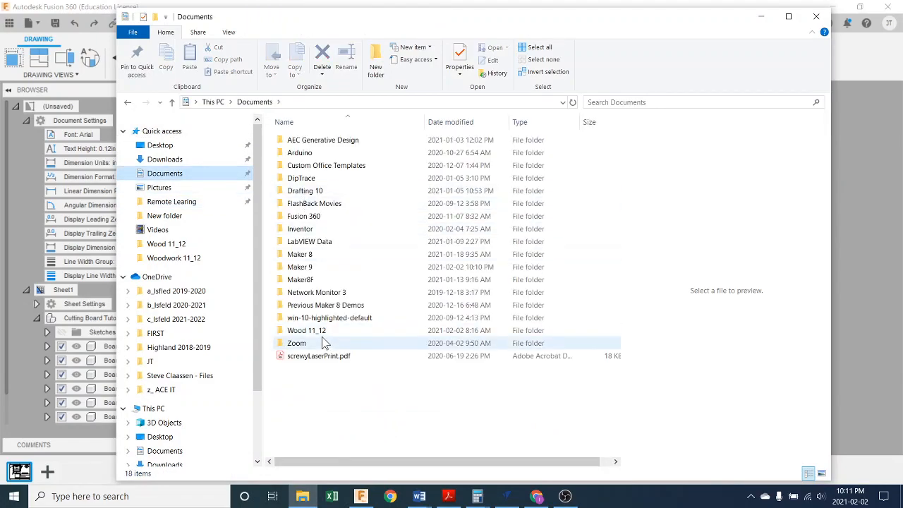
{"action": "double_click", "coordinate": [322, 266]}
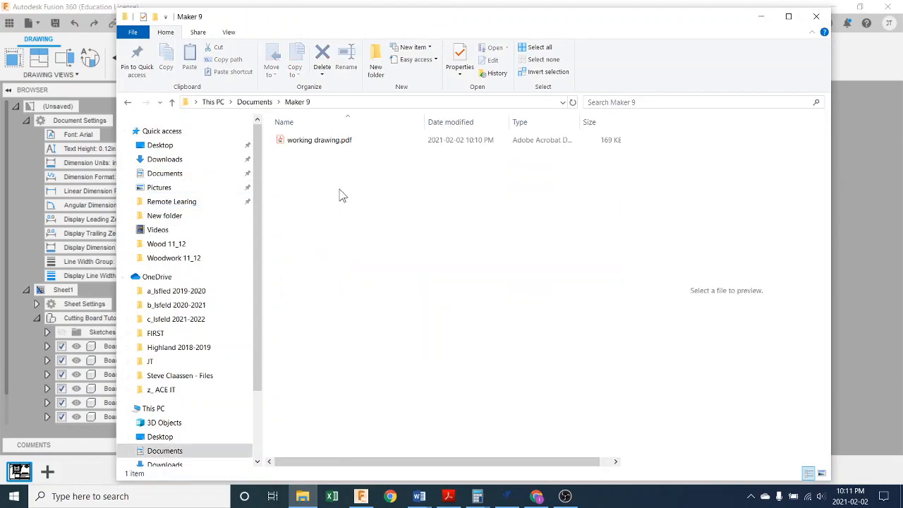
{"action": "right_click", "coordinate": [326, 145]}
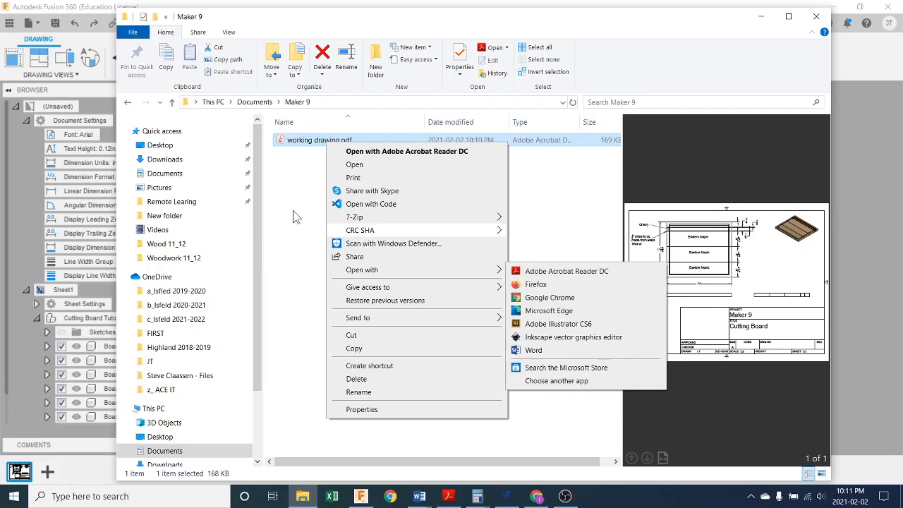
{"action": "left_click", "coordinate": [302, 177]}
{"action": "right_click", "coordinate": [304, 144]}
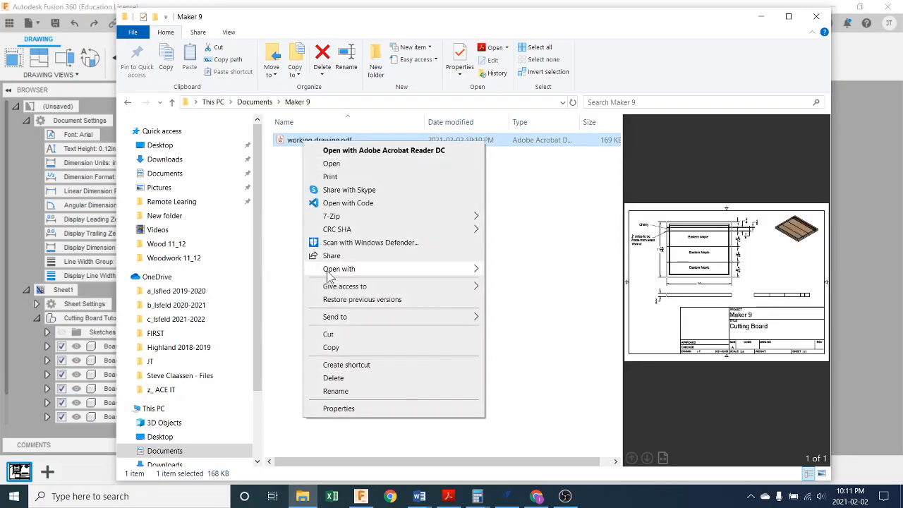
{"action": "mouse_move", "coordinate": [333, 274]}
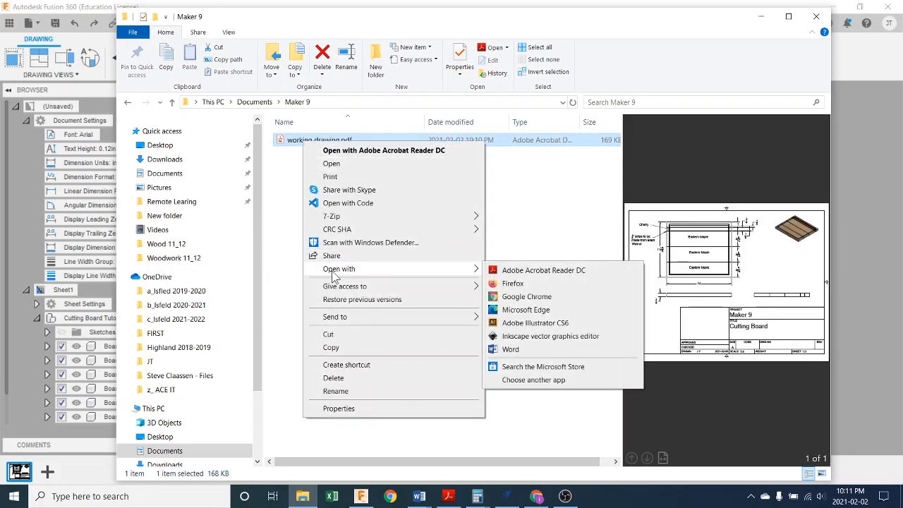
{"action": "left_click", "coordinate": [553, 274]}
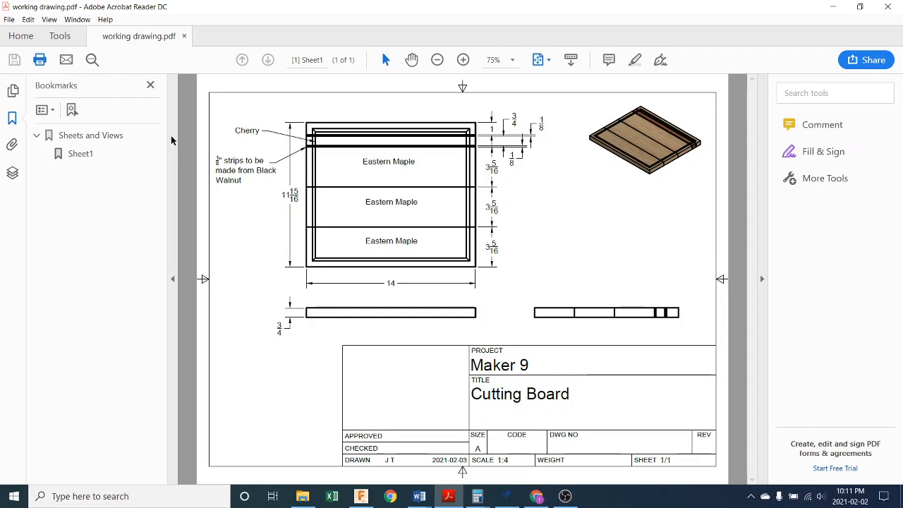
- Set up printing of the PDF on the Brother MFC-J985DW Printer in landscape orientation, and close the print settings without printing
{"action": "key", "text": "ctrl+p"}
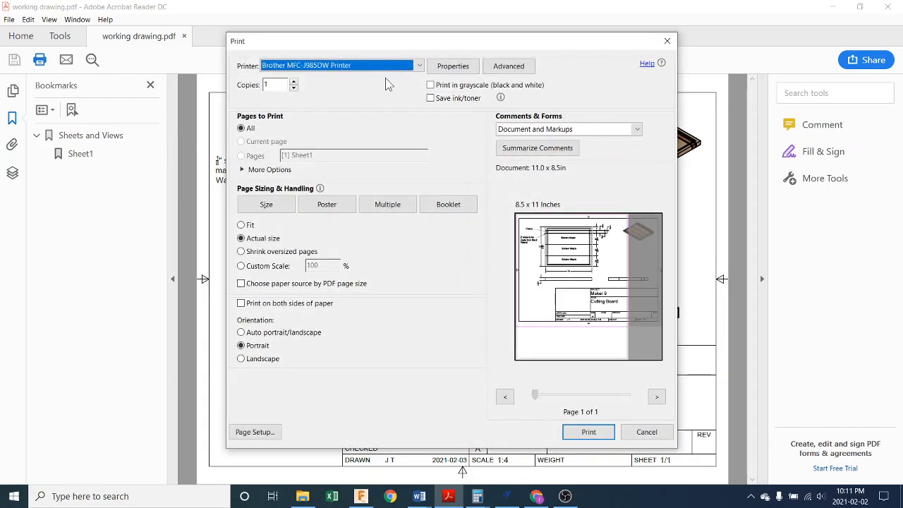
{"action": "left_click", "coordinate": [419, 66]}
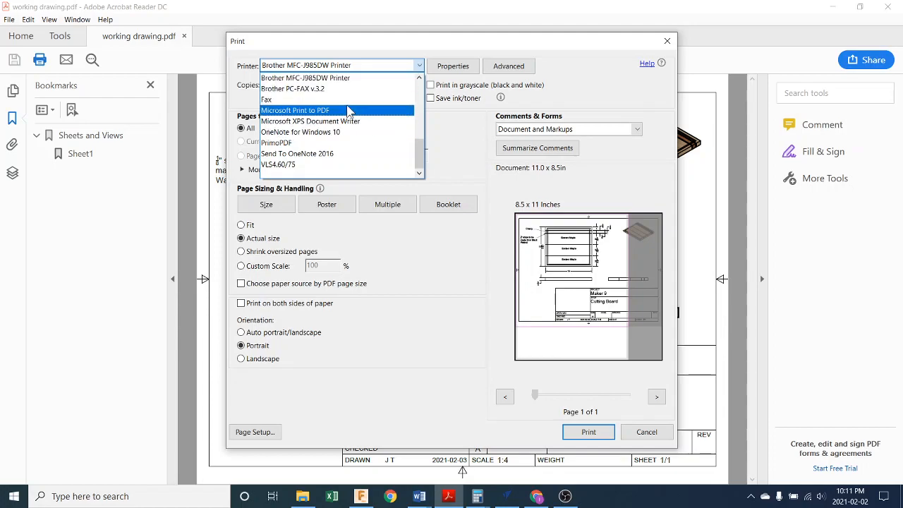
{"action": "left_click", "coordinate": [416, 70]}
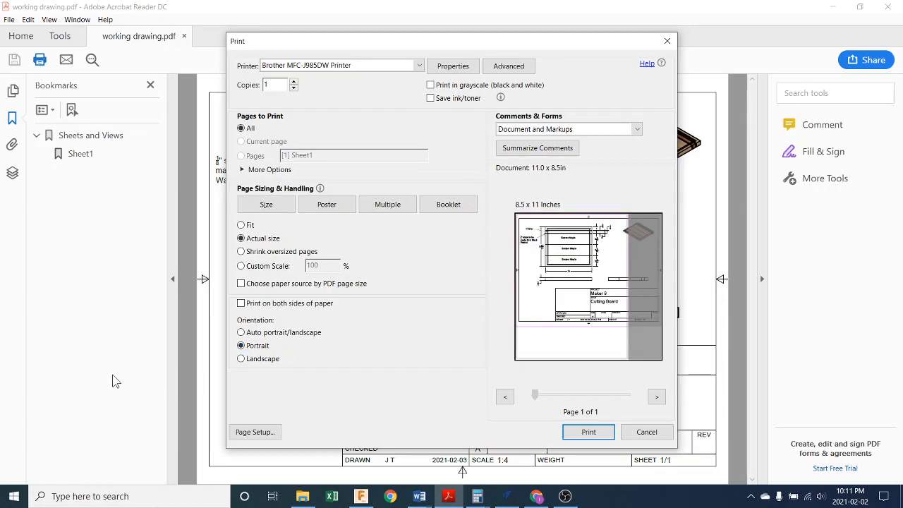
{"action": "left_click", "coordinate": [241, 358]}
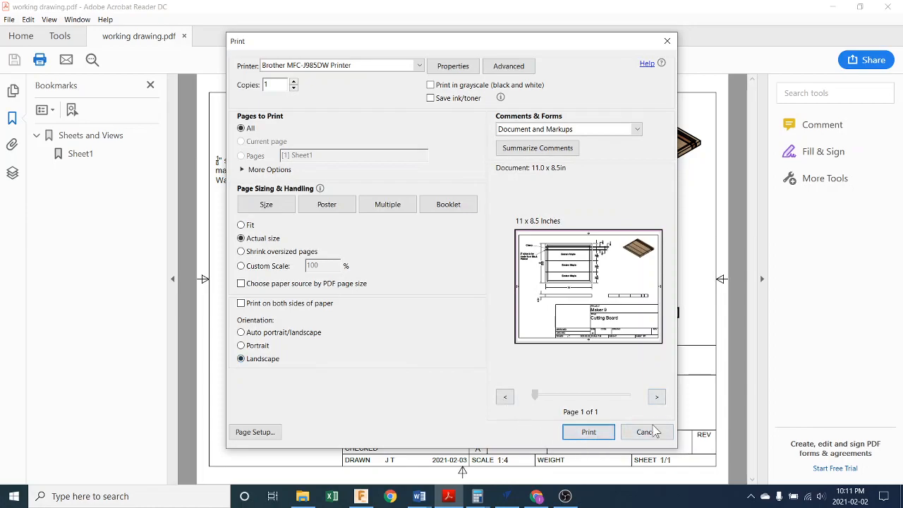
{"action": "left_click", "coordinate": [666, 42]}
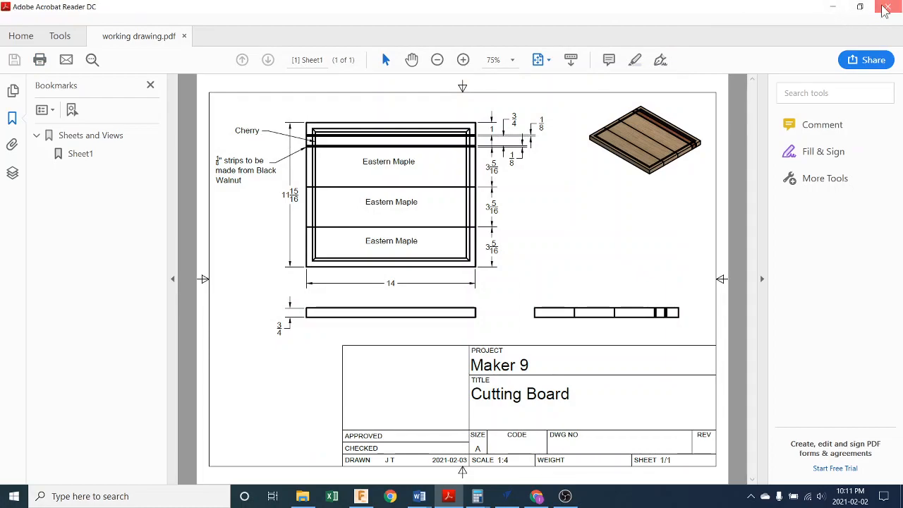
- Close the PDF reader, switch to Fusion 360, and save the drawing as "Cutting Board Tutorial Drawing" in Maker 9
{"action": "left_click", "coordinate": [881, 6]}
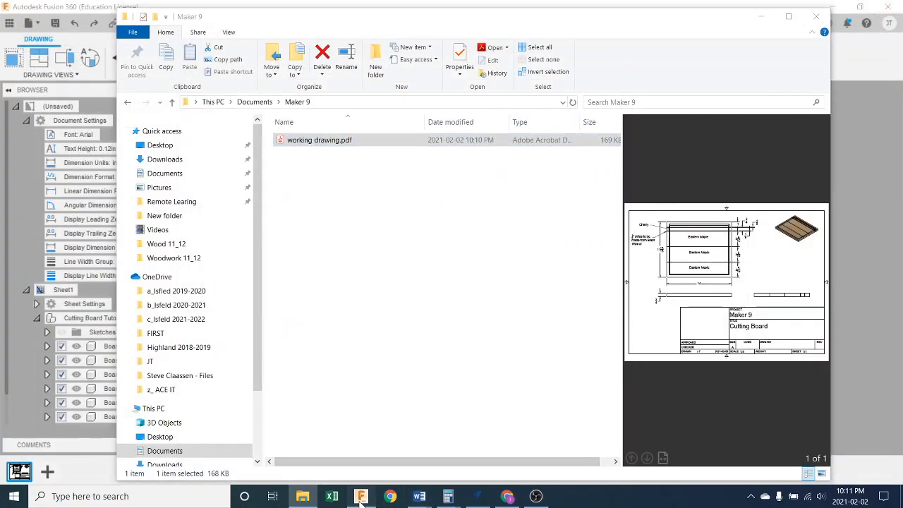
{"action": "left_click", "coordinate": [360, 496]}
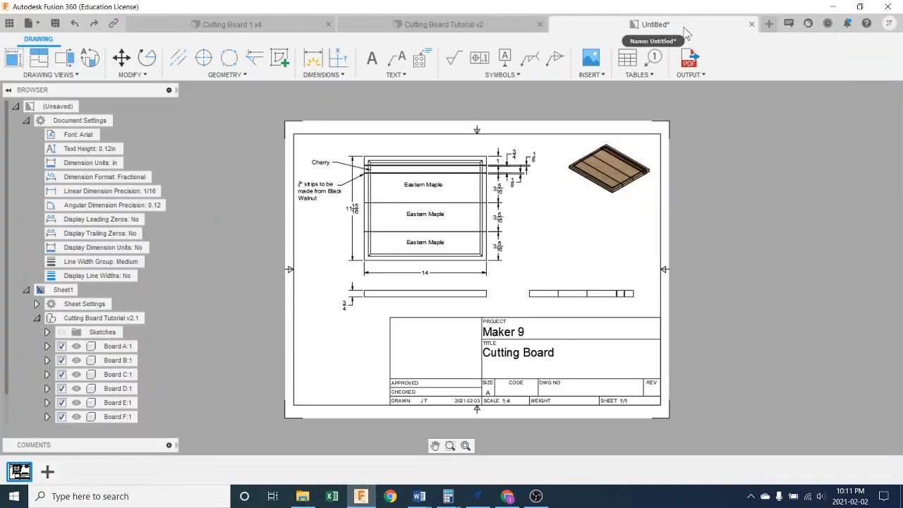
{"action": "left_click", "coordinate": [55, 23]}
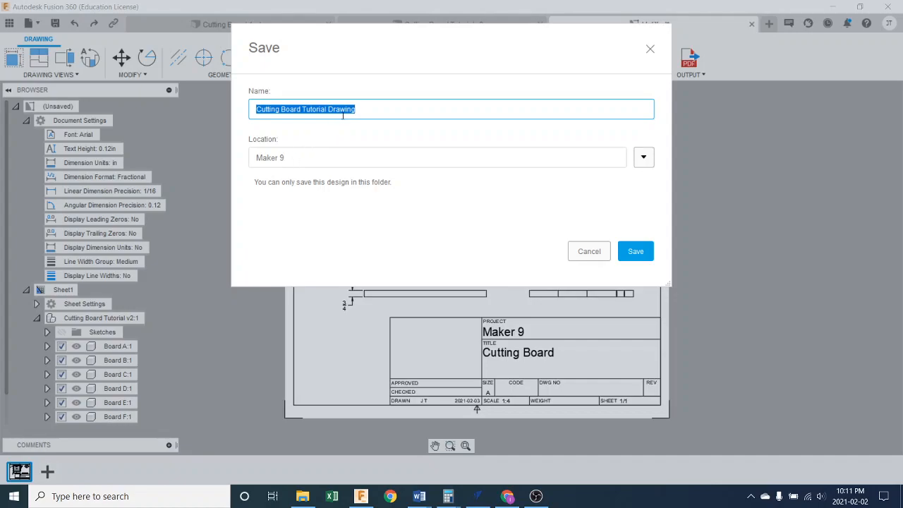
{"action": "left_click", "coordinate": [636, 250]}
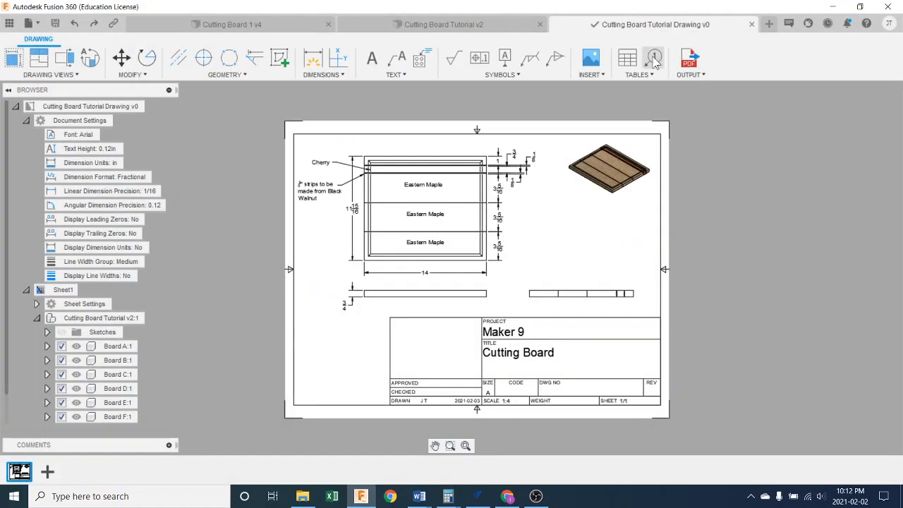